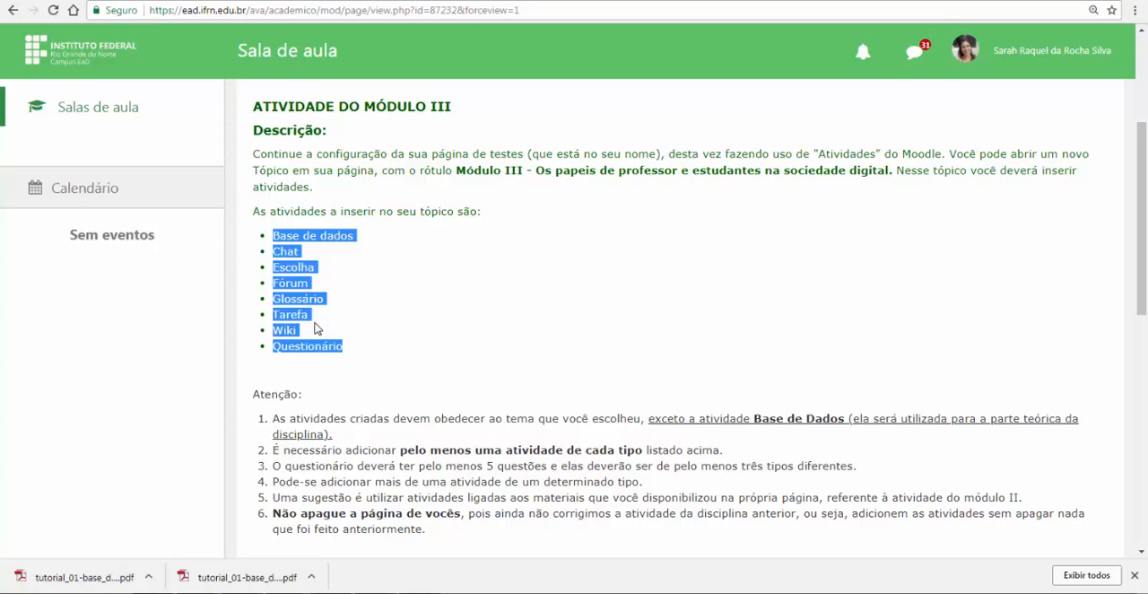
# Review the list of activities for Módulo III and the procedures for configuring the database activity
pyautogui.click(274, 240)
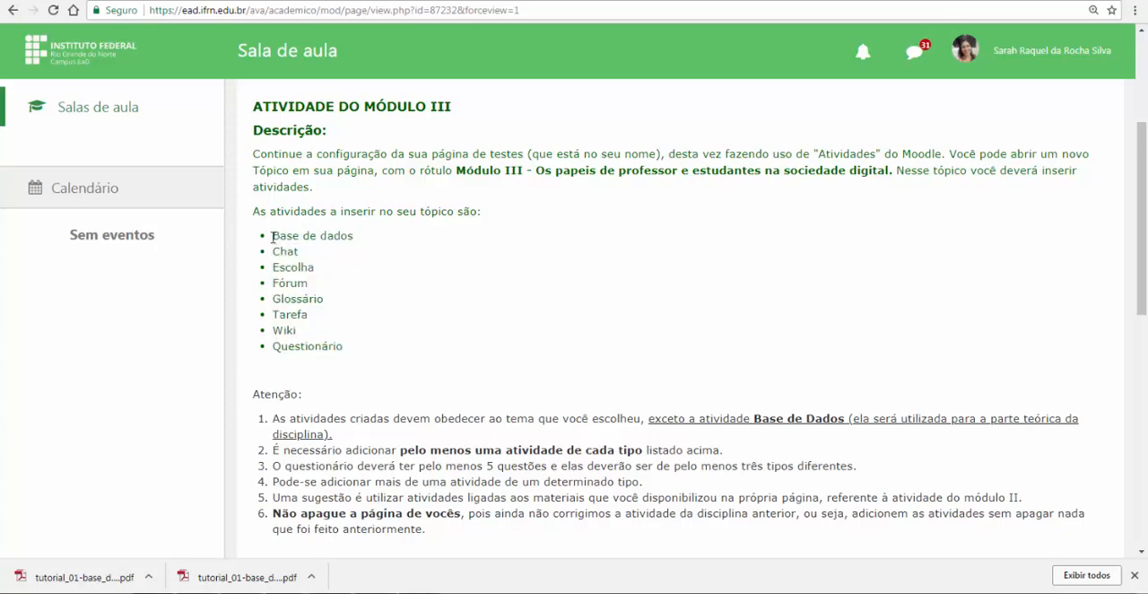
pyautogui.moveTo(274, 251); pyautogui.dragTo(346, 346)
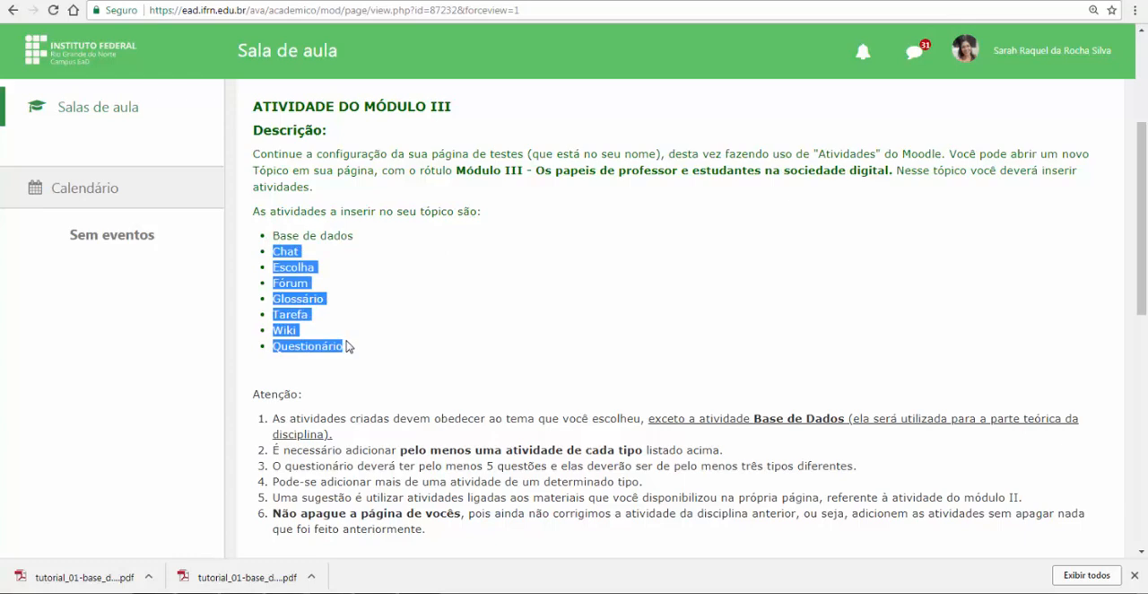
pyautogui.tripleClick(310, 236)
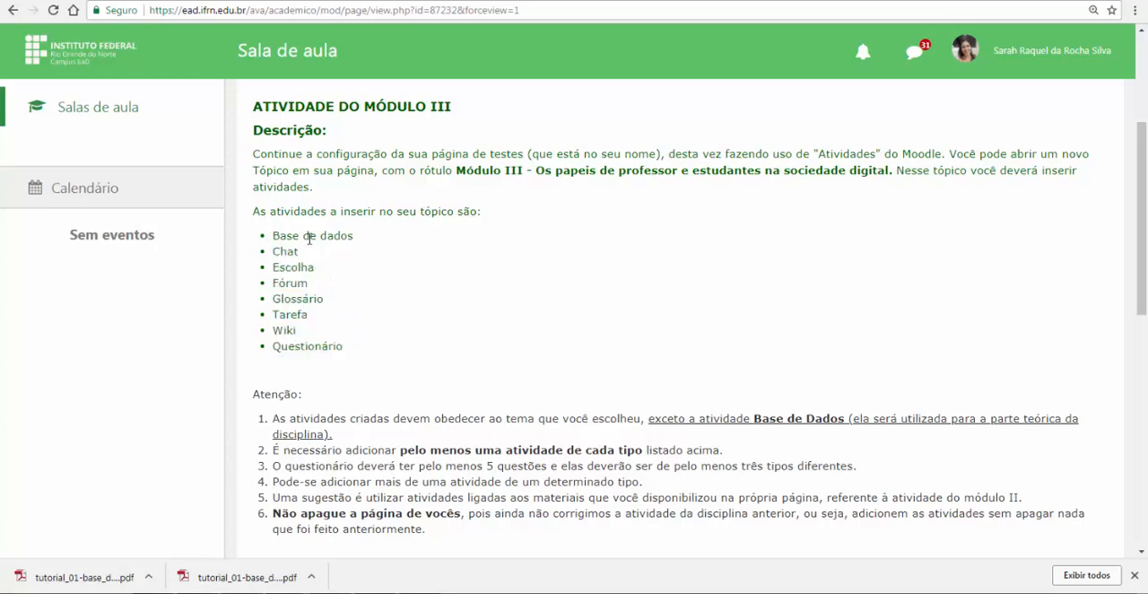
pyautogui.click(312, 237)
pyautogui.moveTo(274, 236); pyautogui.dragTo(371, 249)
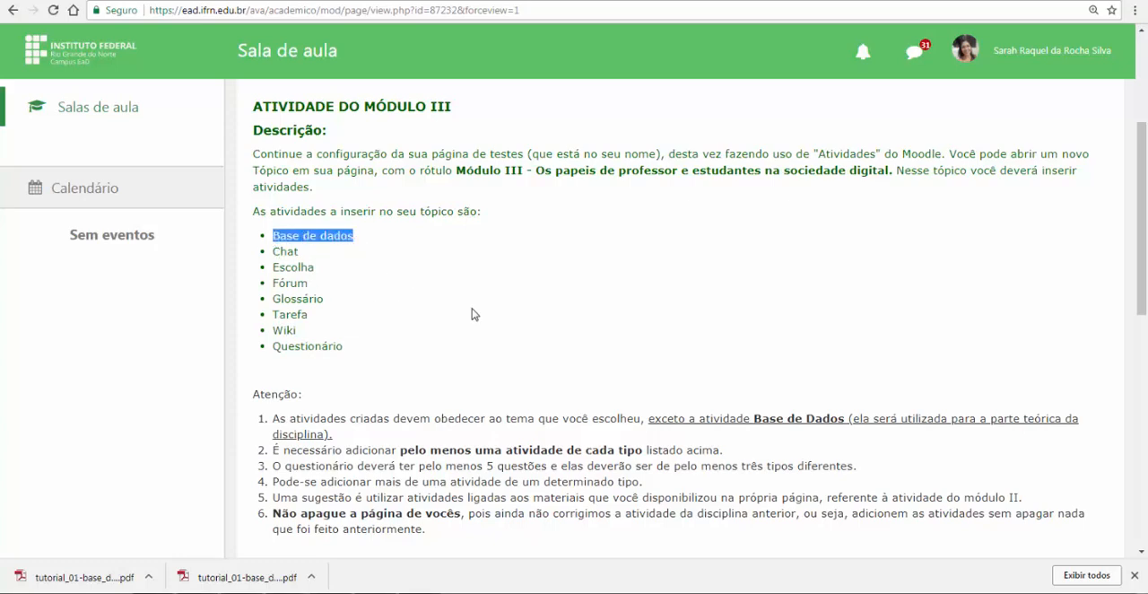
pyautogui.scroll(-1, 474, 314)
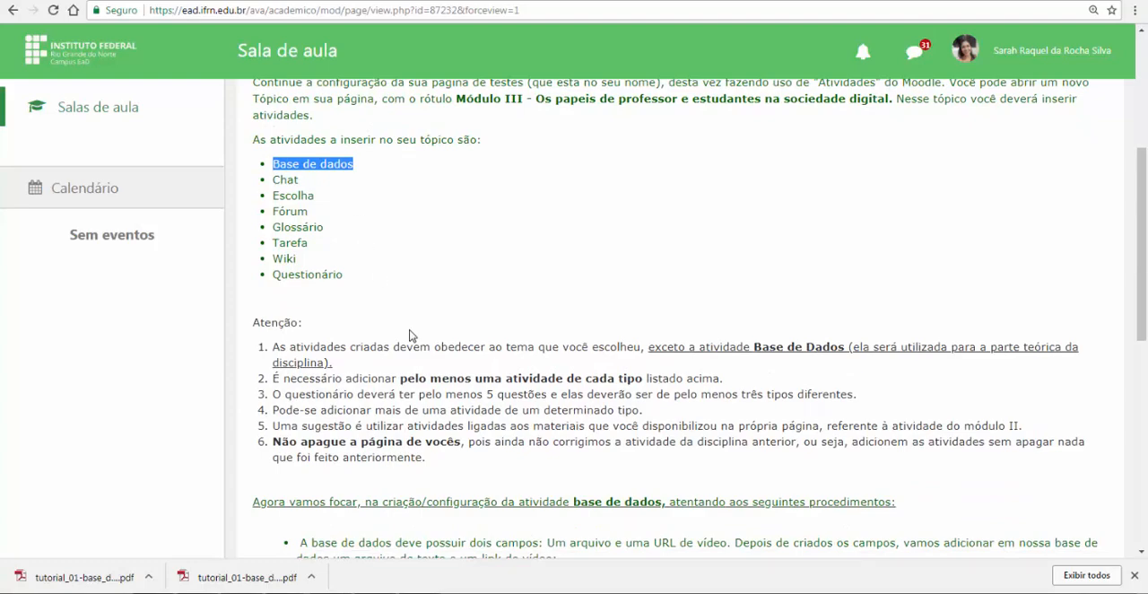
pyautogui.scroll(-2, 404, 323)
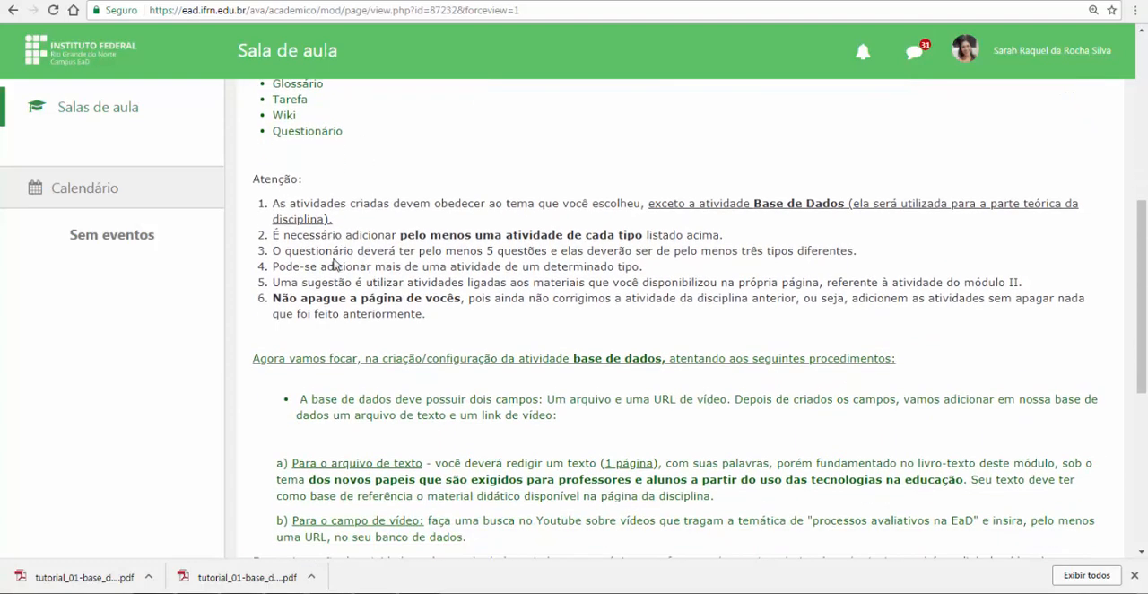
pyautogui.scroll(-1, 337, 264)
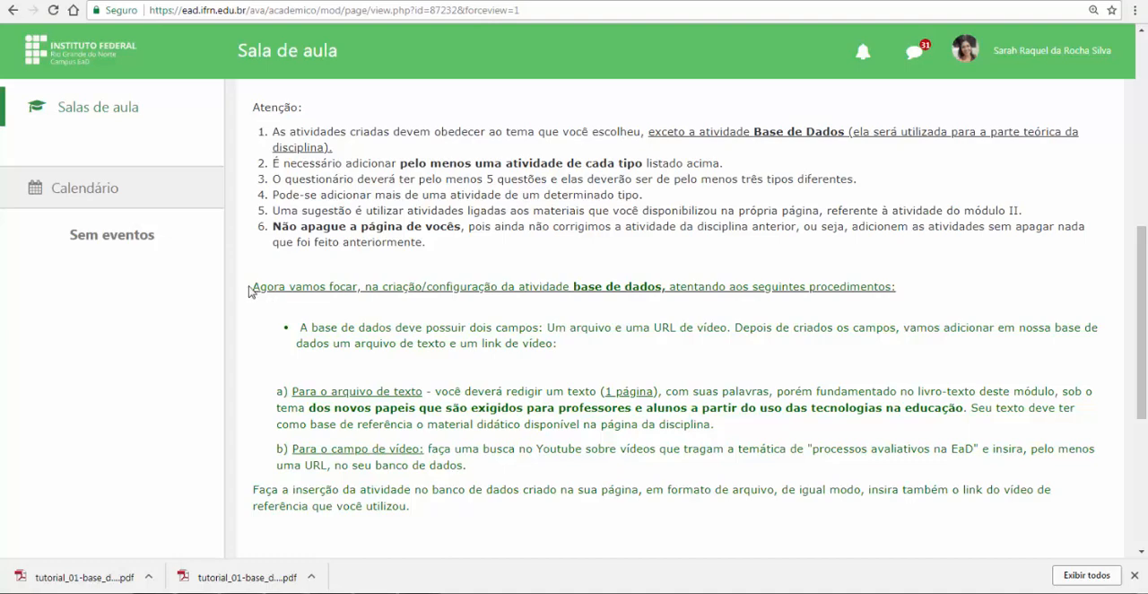
pyautogui.moveTo(252, 287); pyautogui.dragTo(461, 507)
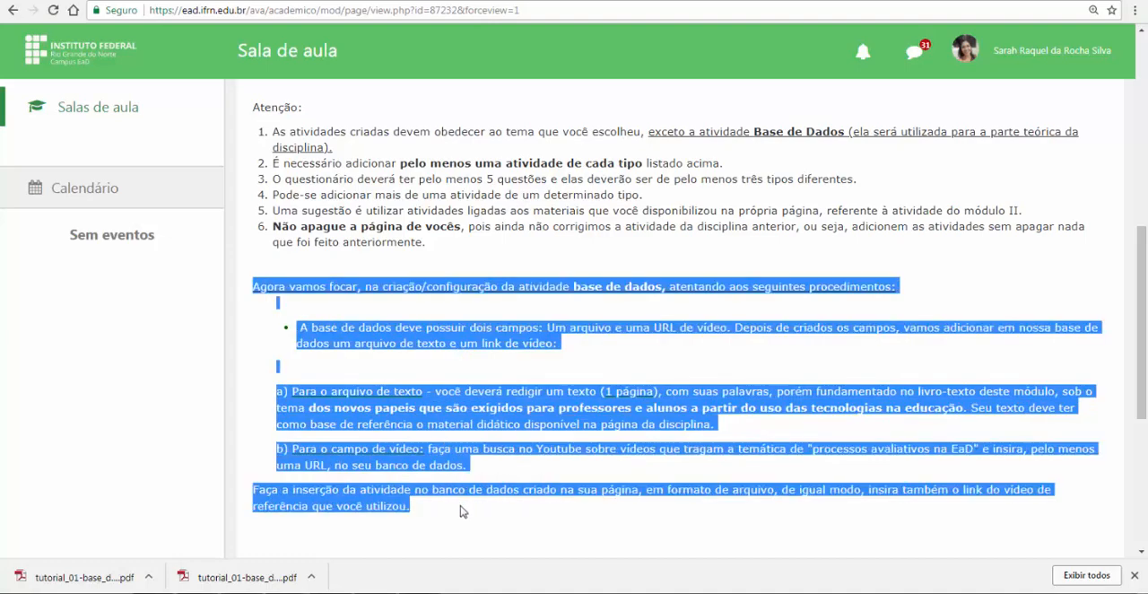
pyautogui.click(456, 377)
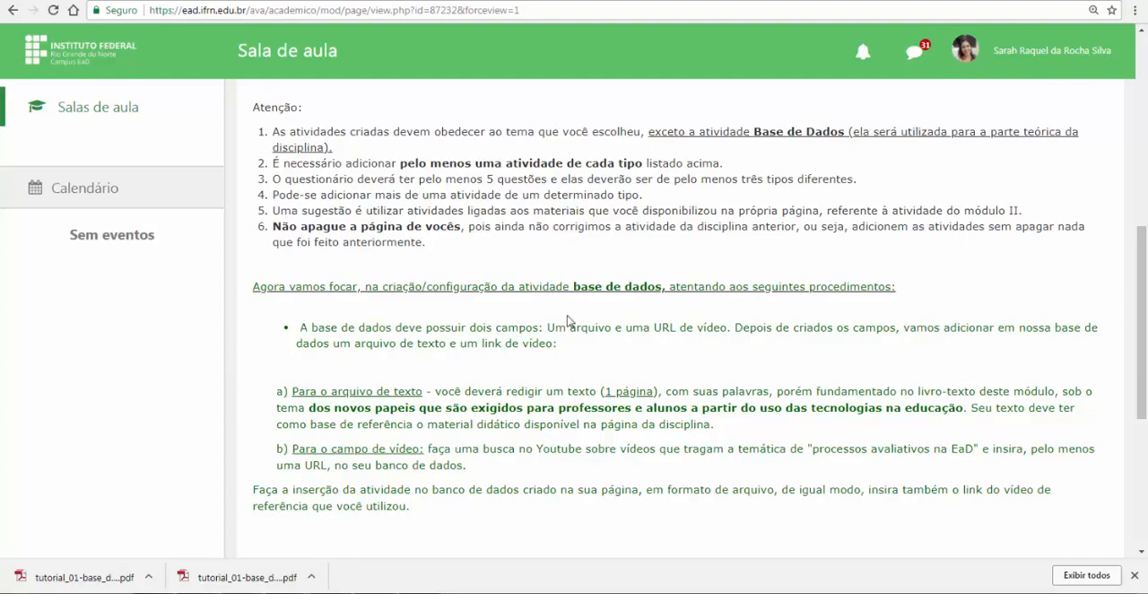
# Open the "Tutorial - Base de dados" PDF and read its section "O que é uma Base de Dados no Moodle?"
pyautogui.scroll(-2, 480, 332)
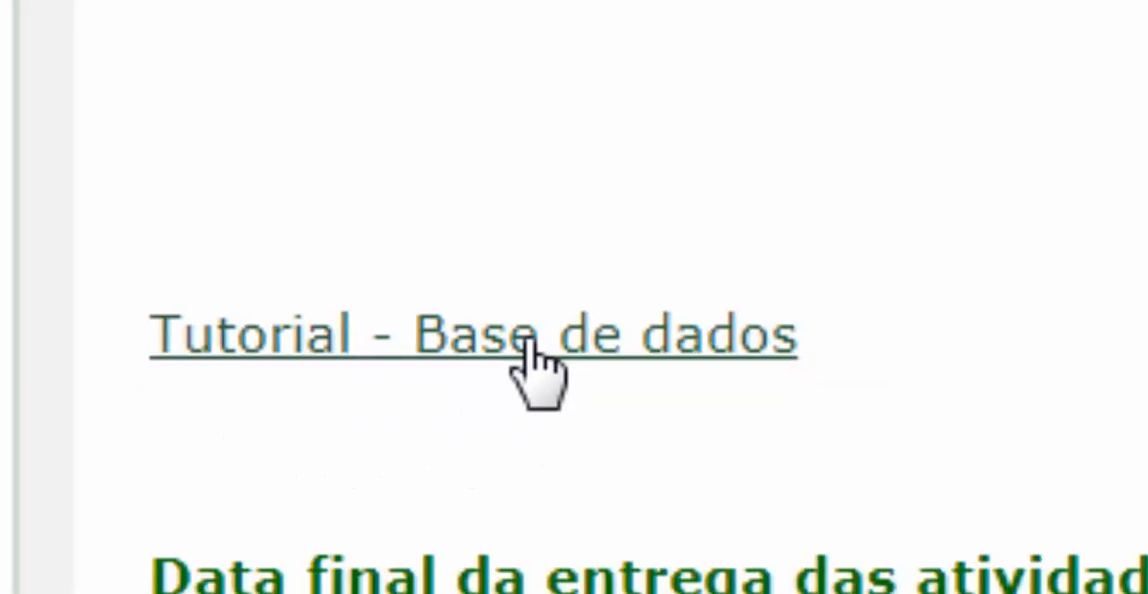
pyautogui.click(72, 577)
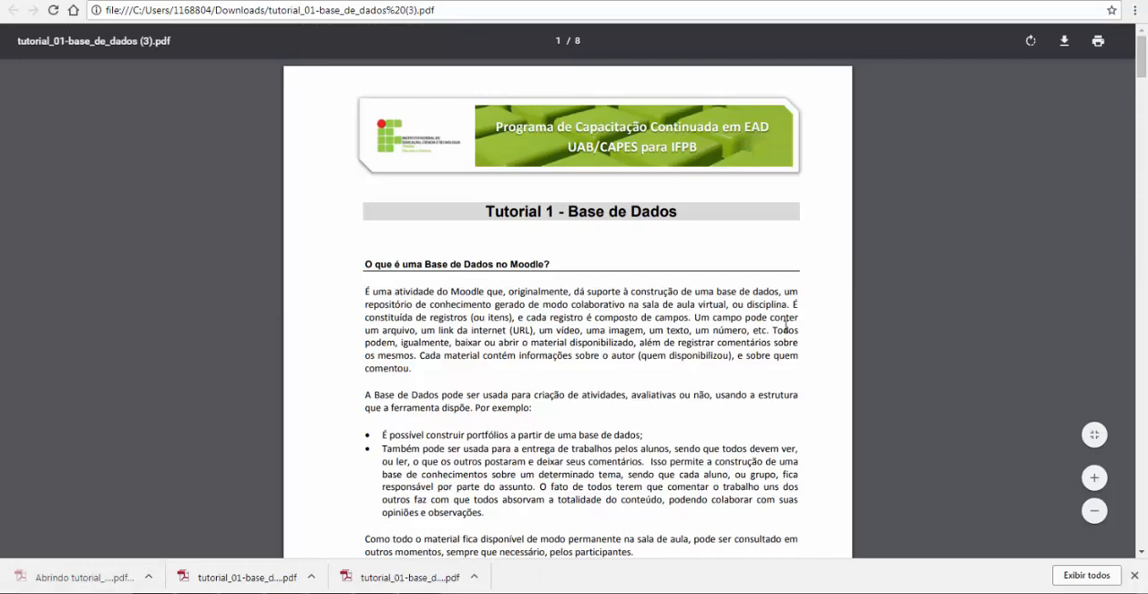
pyautogui.scroll(2, 786, 324)
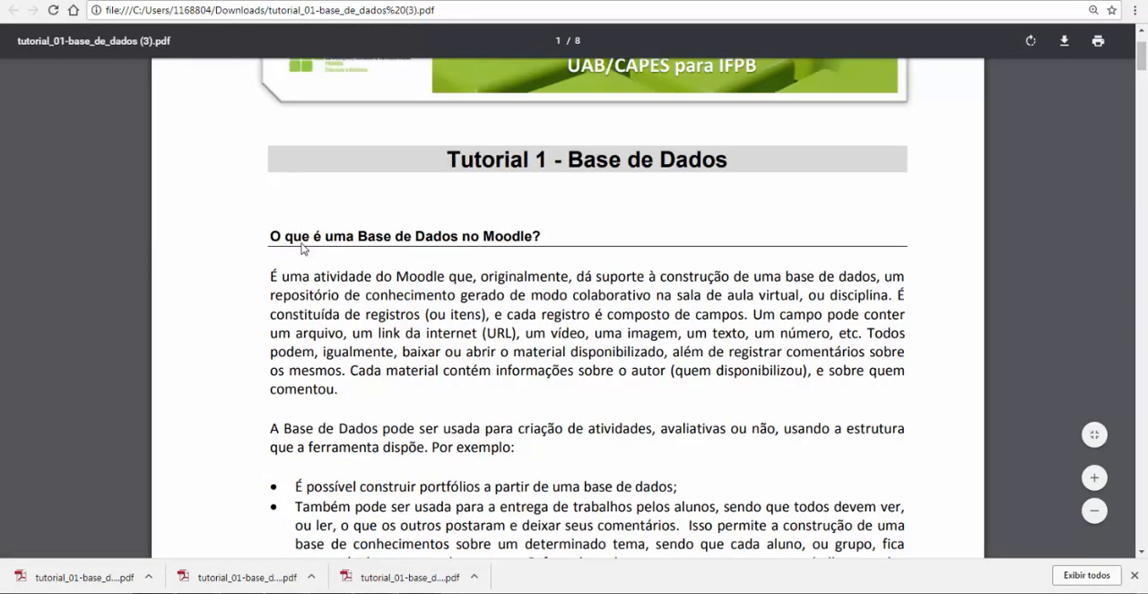
pyautogui.moveTo(269, 236); pyautogui.dragTo(900, 378)
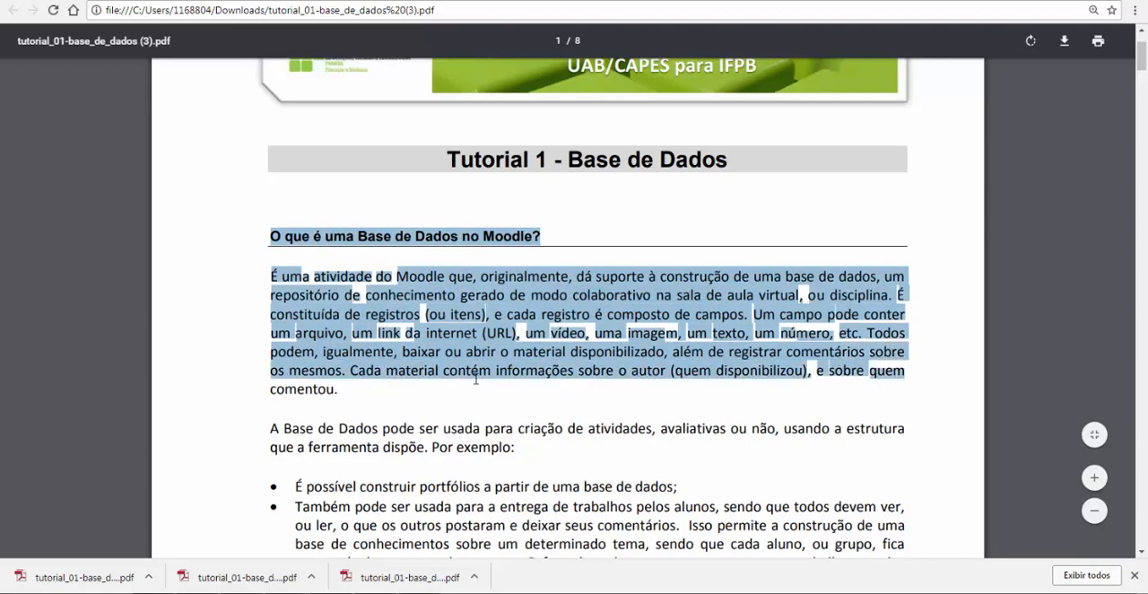
pyautogui.click(339, 391)
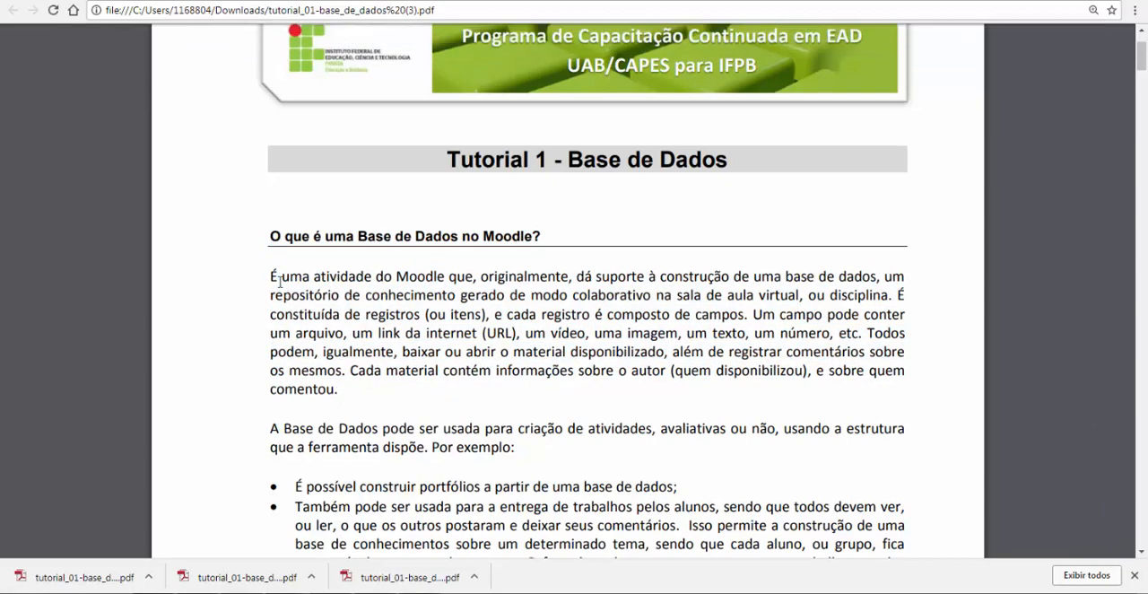
pyautogui.moveTo(271, 239); pyautogui.dragTo(548, 242)
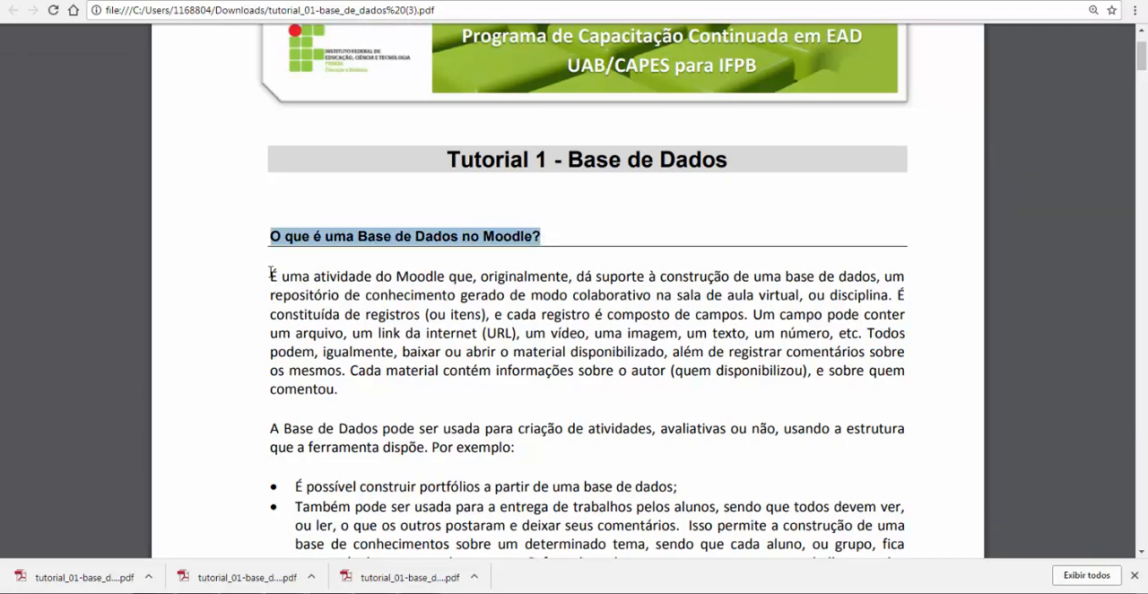
pyautogui.moveTo(272, 273); pyautogui.dragTo(833, 282)
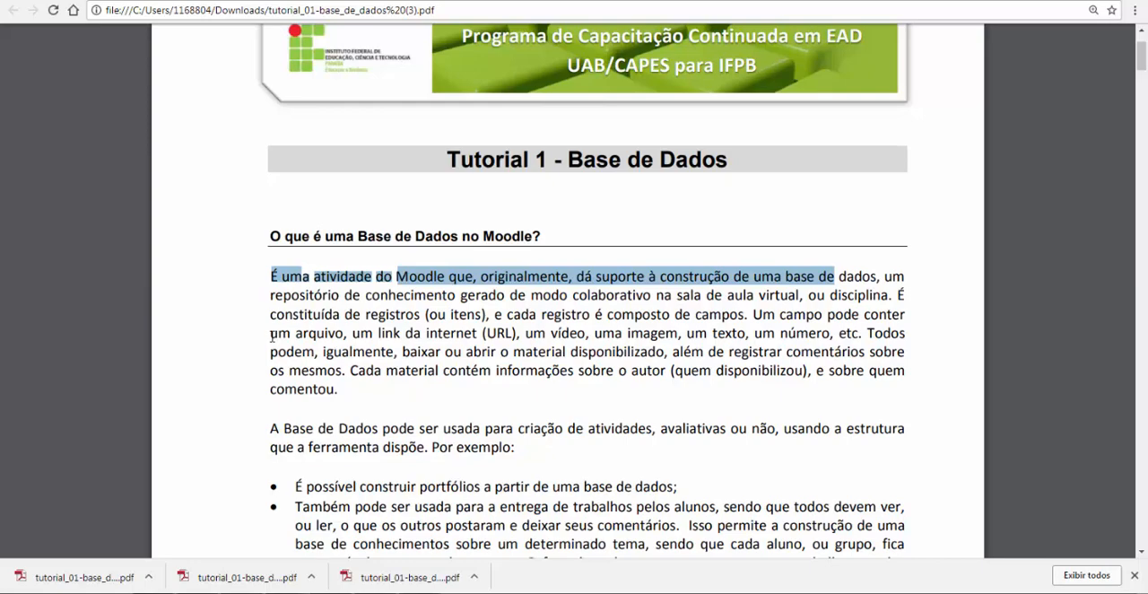
# Return to the Módulo III assignment page and examine which fields the database must have
pyautogui.scroll(1, 539, 315)
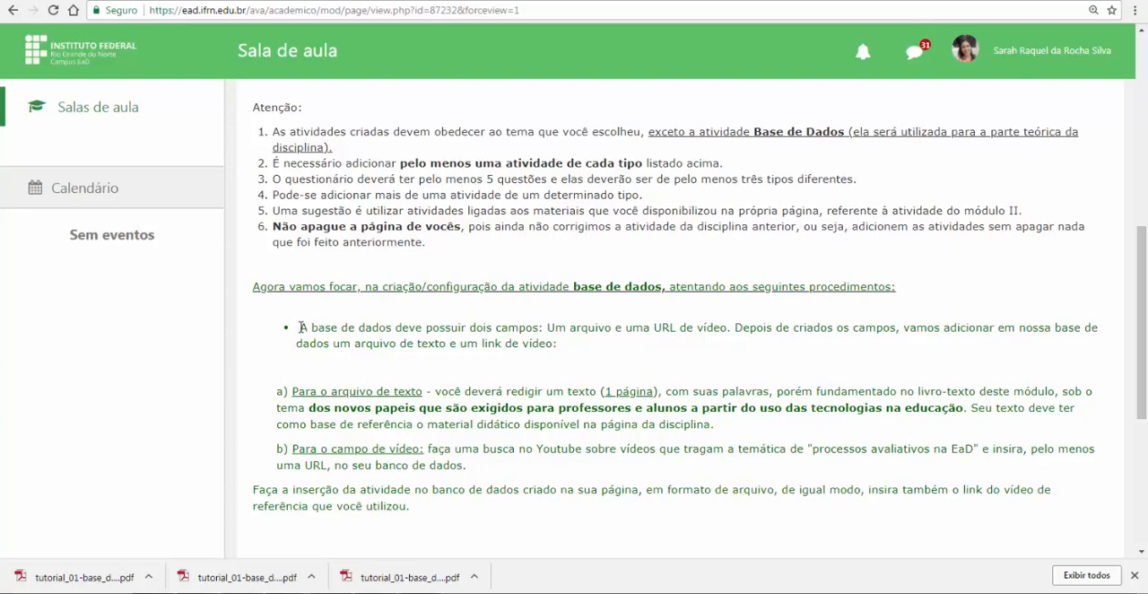
pyautogui.moveTo(301, 327); pyautogui.dragTo(727, 328)
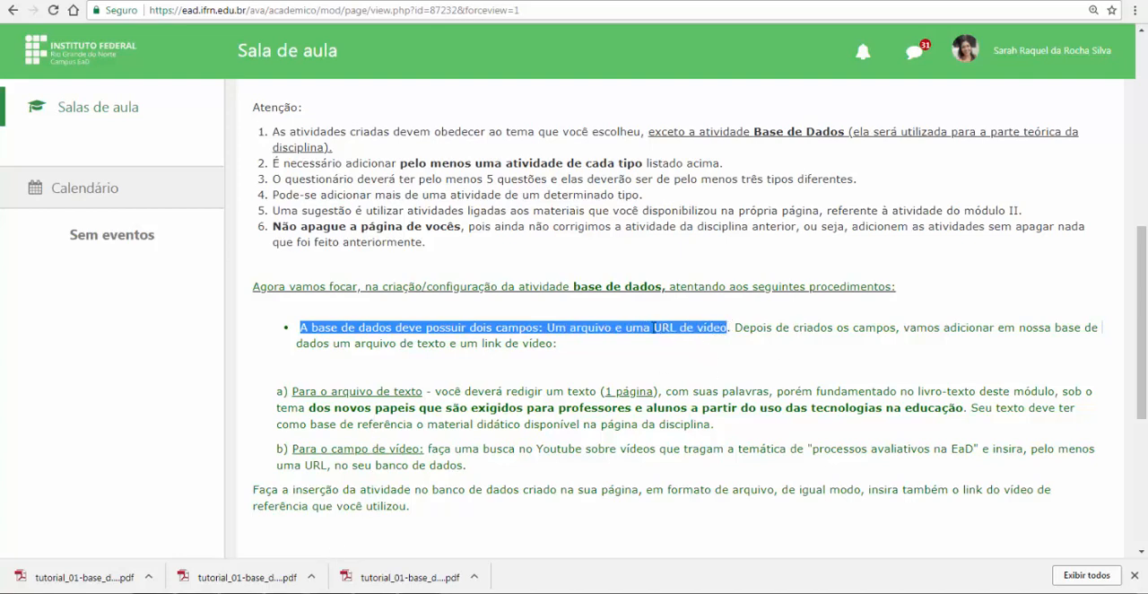
pyautogui.click(632, 328)
pyautogui.doubleClick(592, 327)
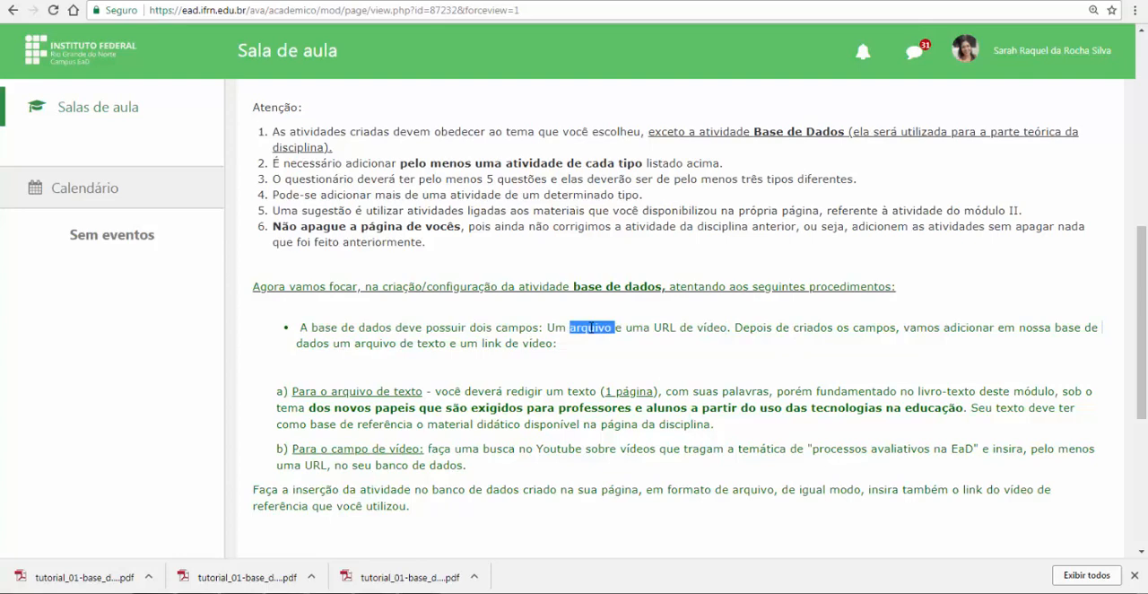
pyautogui.doubleClick(711, 327)
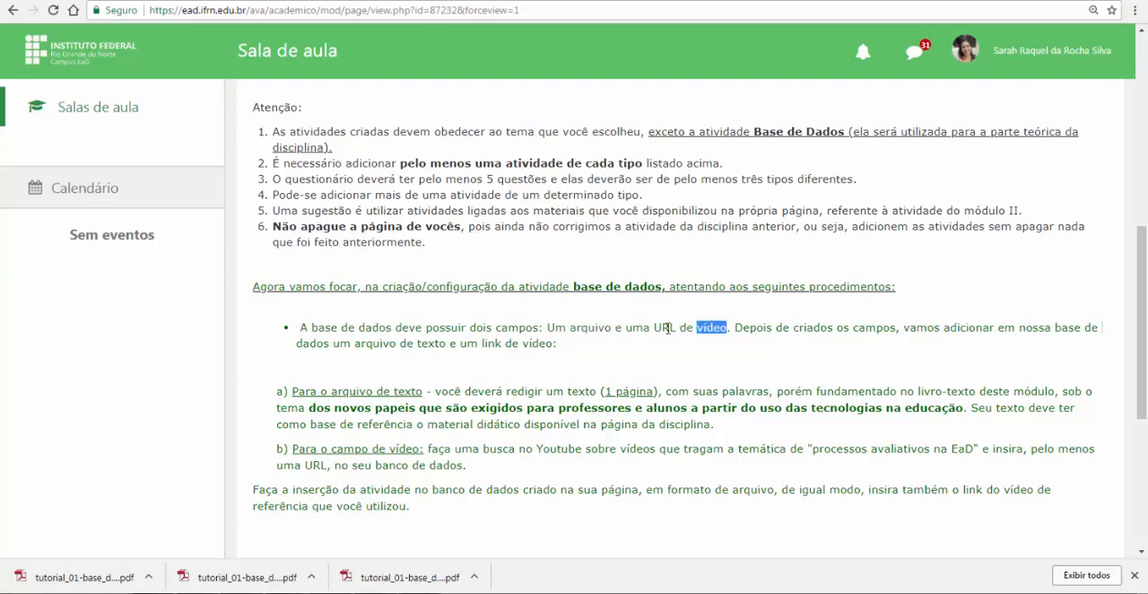
pyautogui.click(667, 328)
# Switch to the personal test course page and turn on its editing mode
pyautogui.click(914, 0)
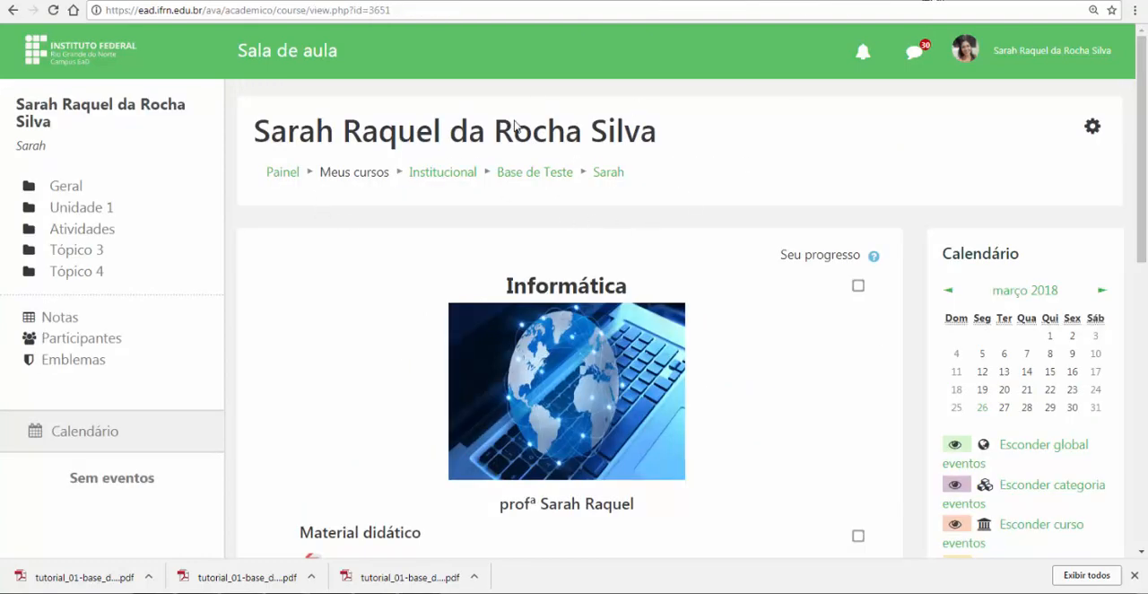
pyautogui.click(1092, 127)
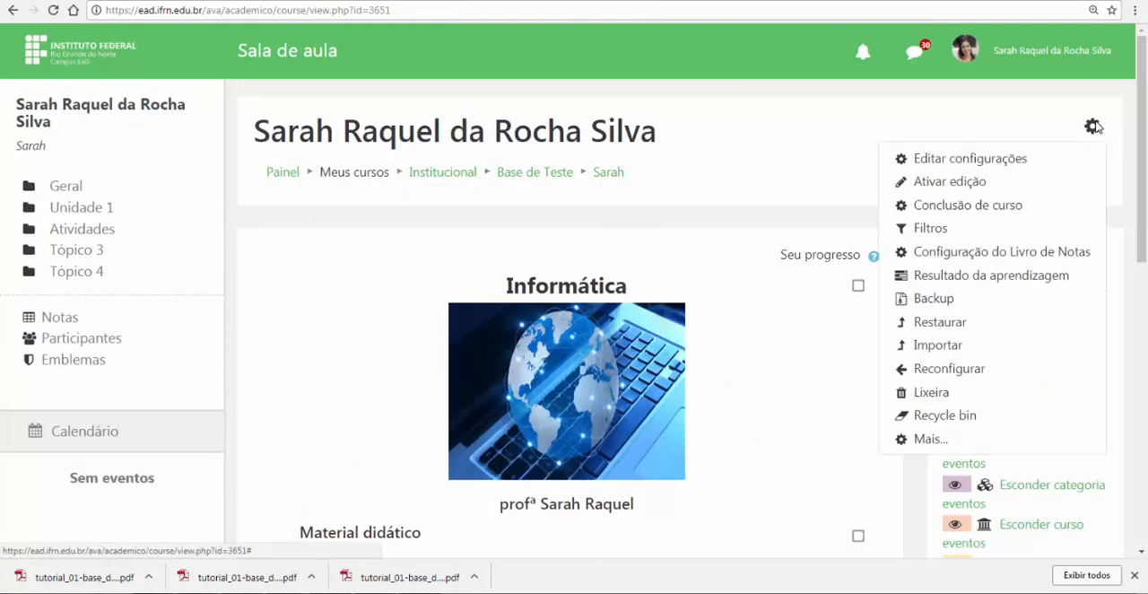
pyautogui.click(961, 184)
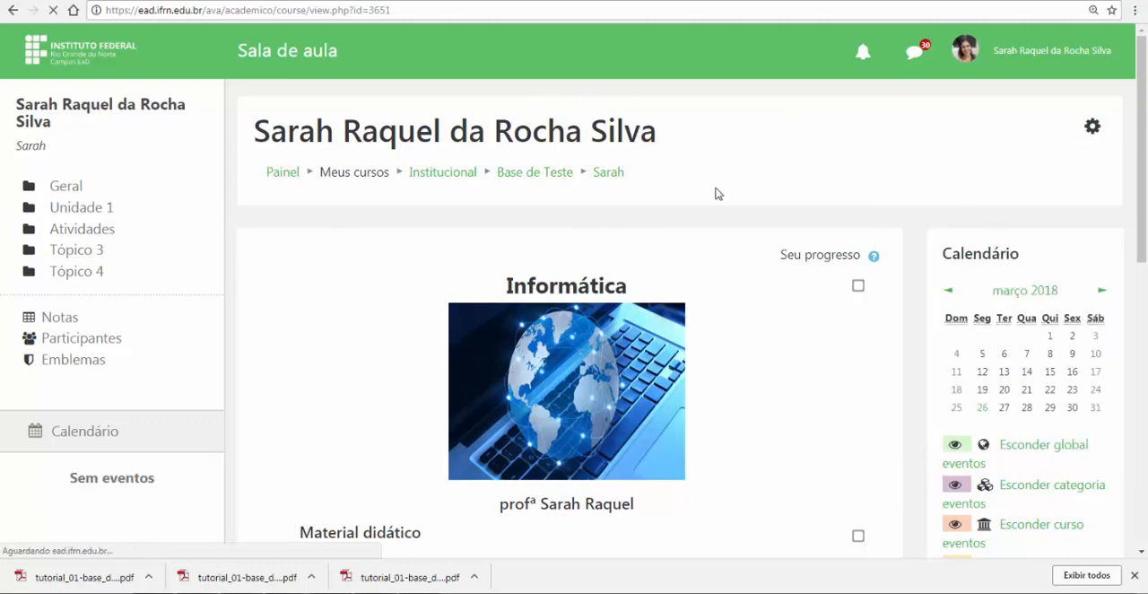
# Start adding a new "Base de dados" activity to Tópico 3 of the course
pyautogui.scroll(-6, 661, 238)
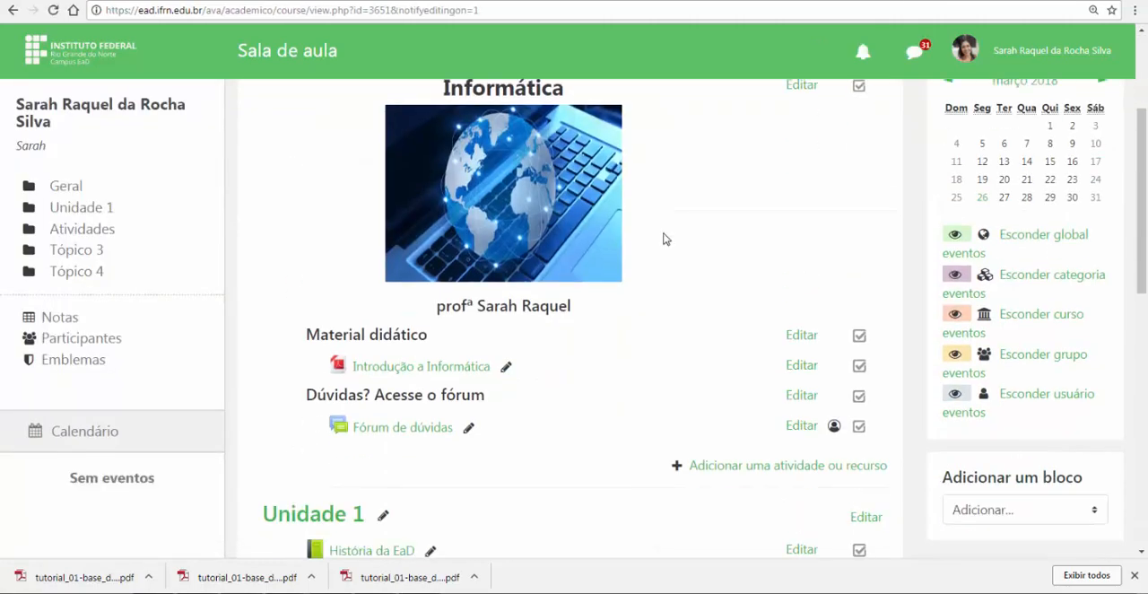
pyautogui.scroll(-3, 663, 239)
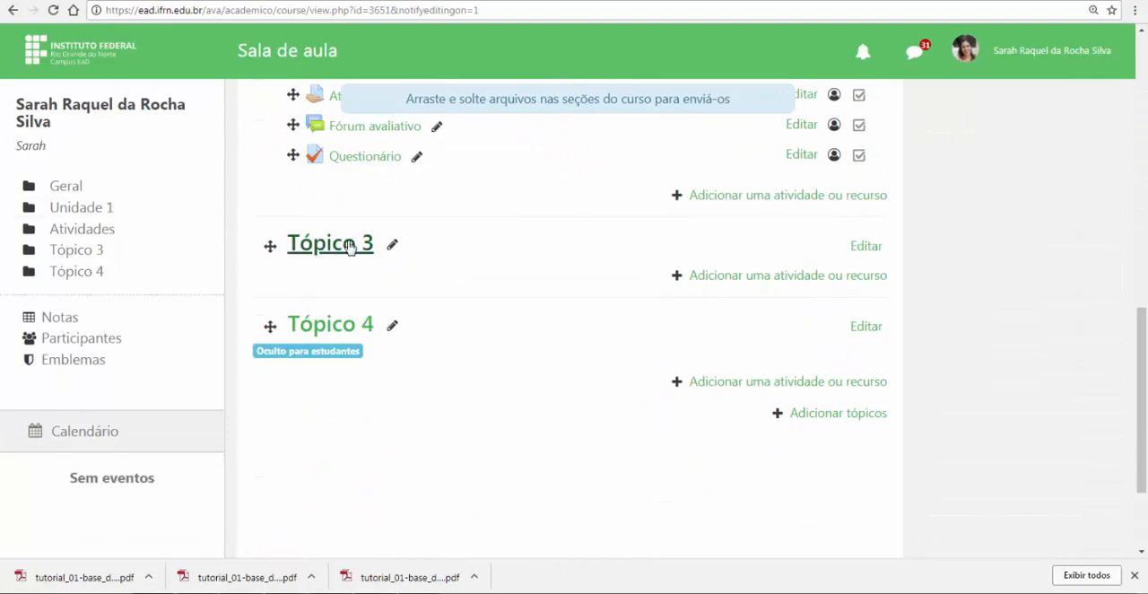
pyautogui.click(789, 278)
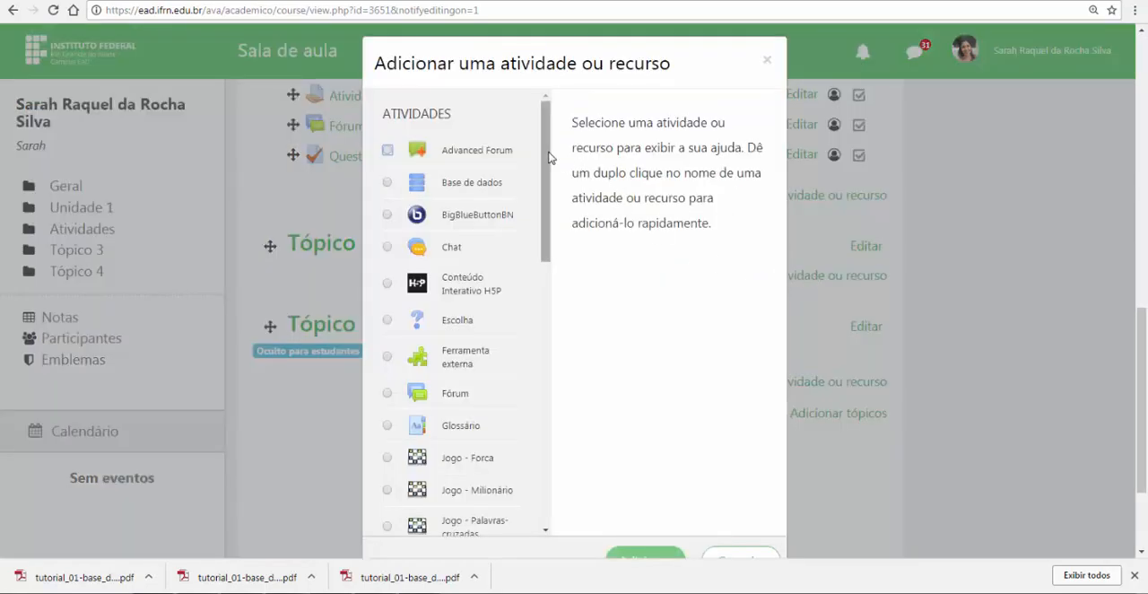
pyautogui.click(391, 185)
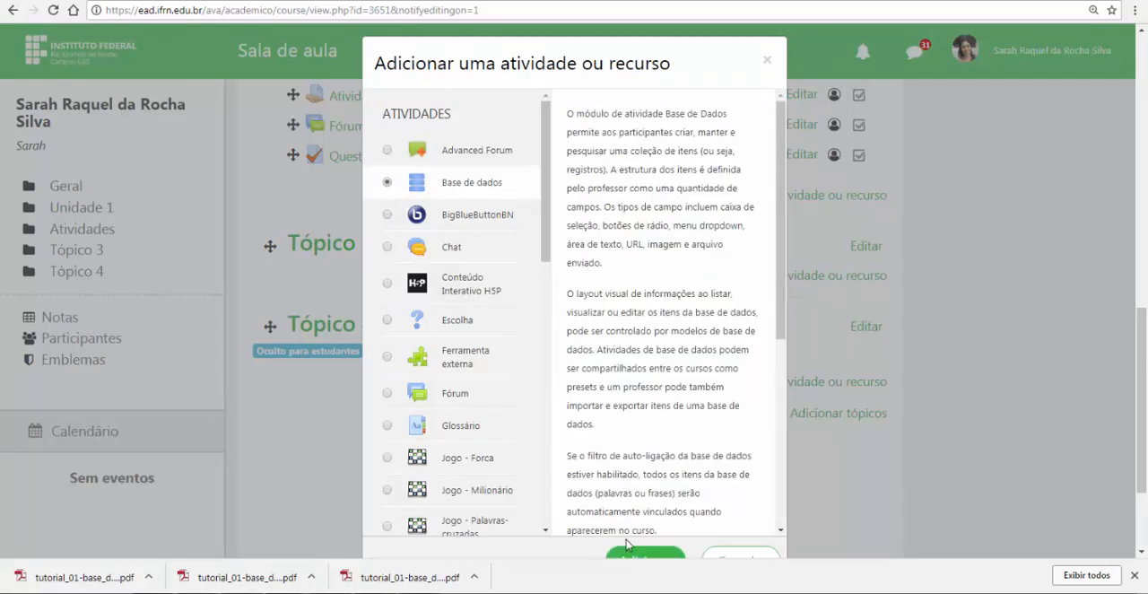
pyautogui.click(641, 556)
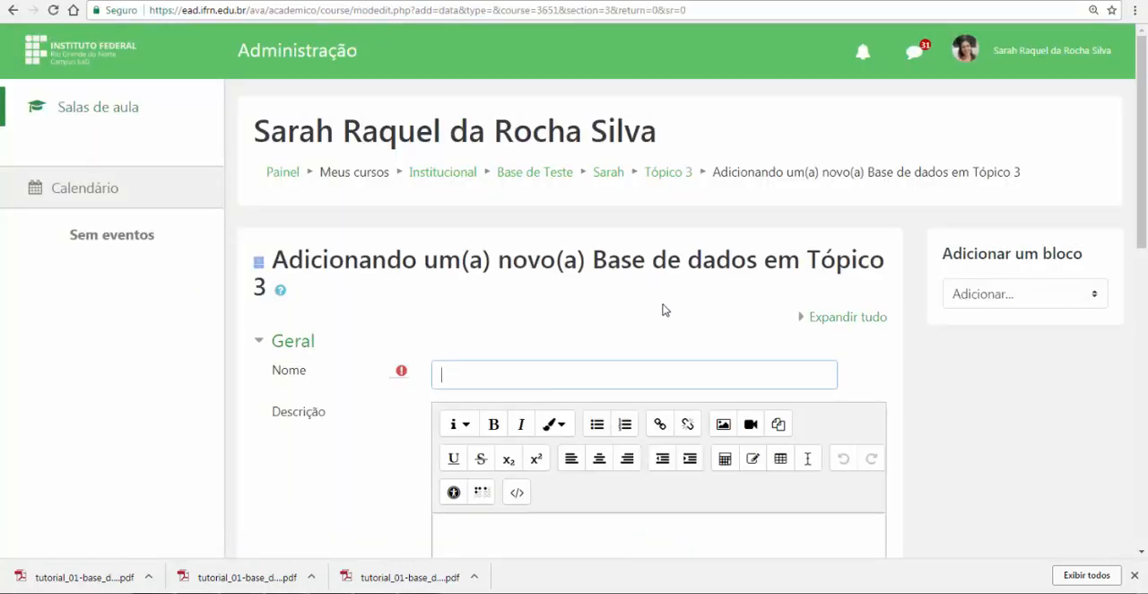
# Name the activity "Base de dados", leave its description empty, then save and display it
pyautogui.write('Base de dados')
pyautogui.scroll(-3, 648, 302)
pyautogui.click(494, 349)
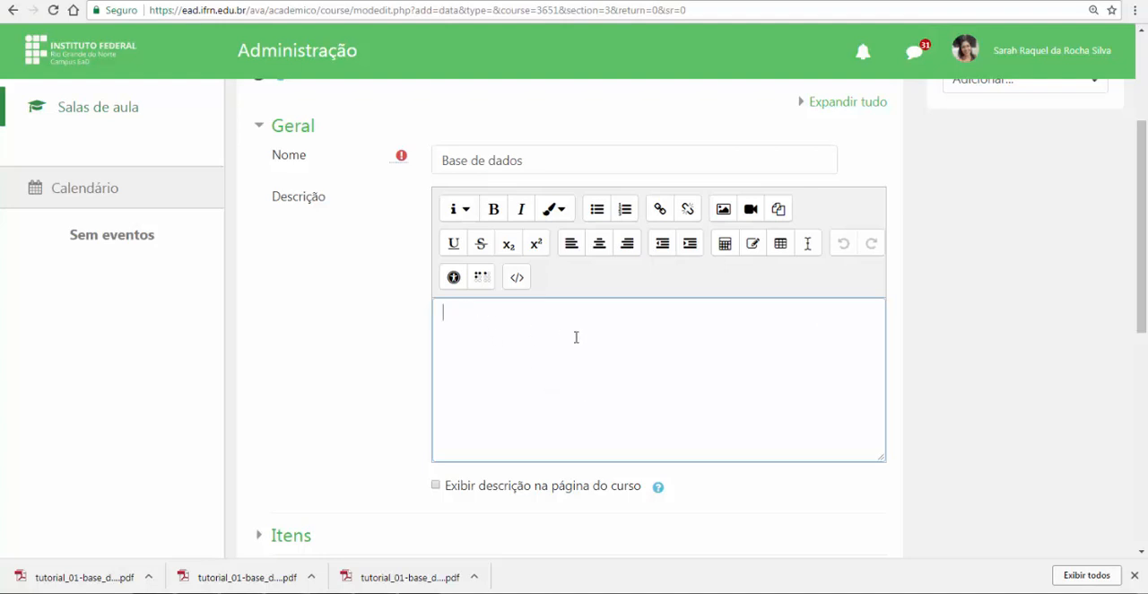
pyautogui.scroll(-2, 530, 402)
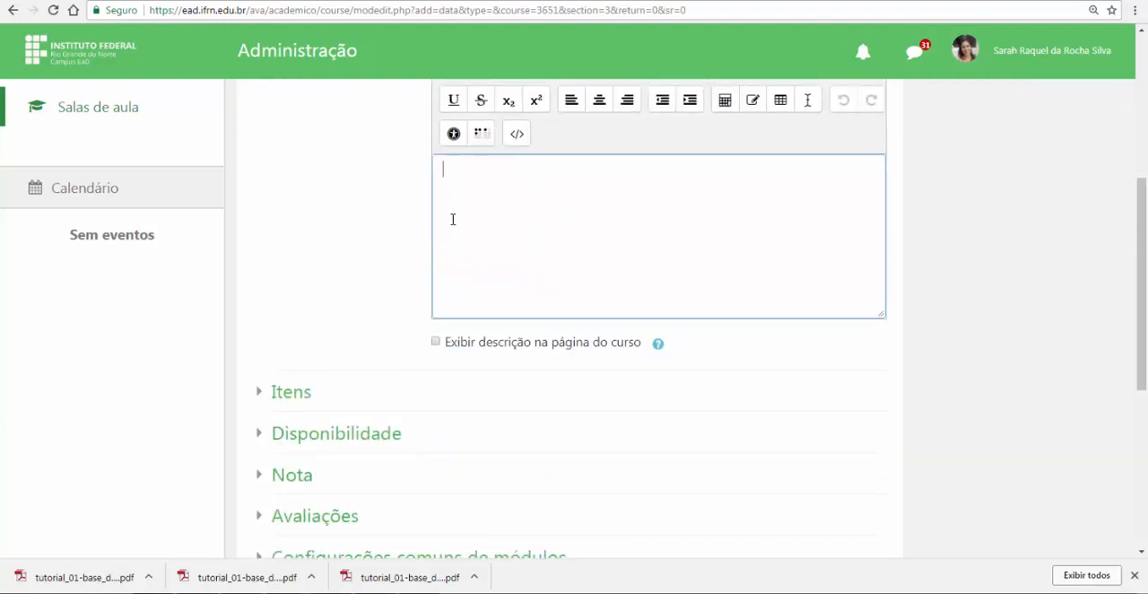
pyautogui.scroll(-3, 475, 216)
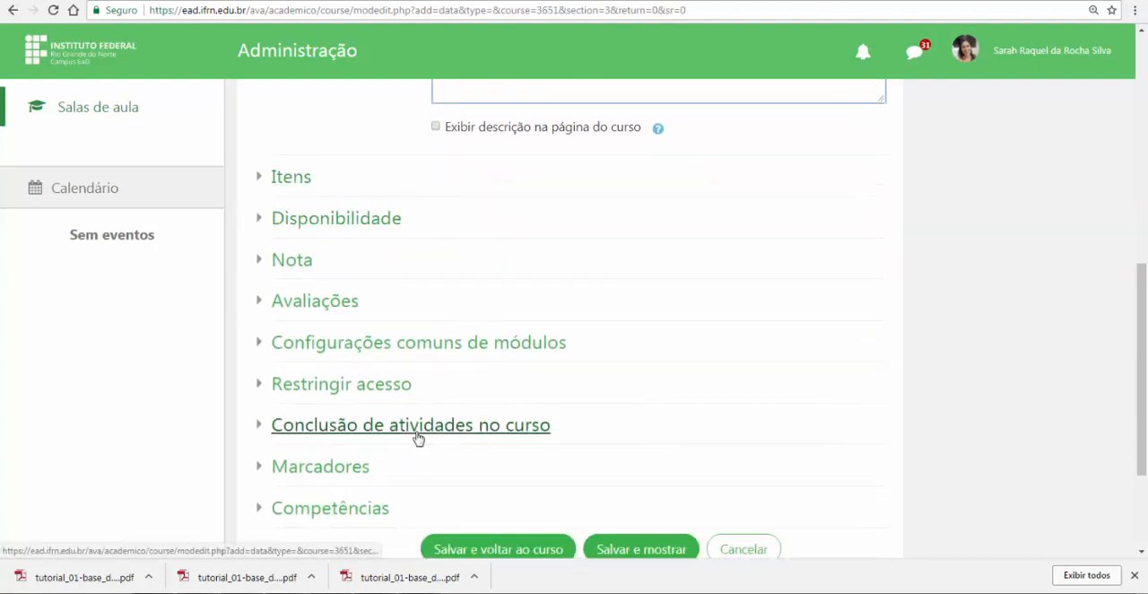
pyautogui.scroll(-2, 546, 436)
pyautogui.click(640, 404)
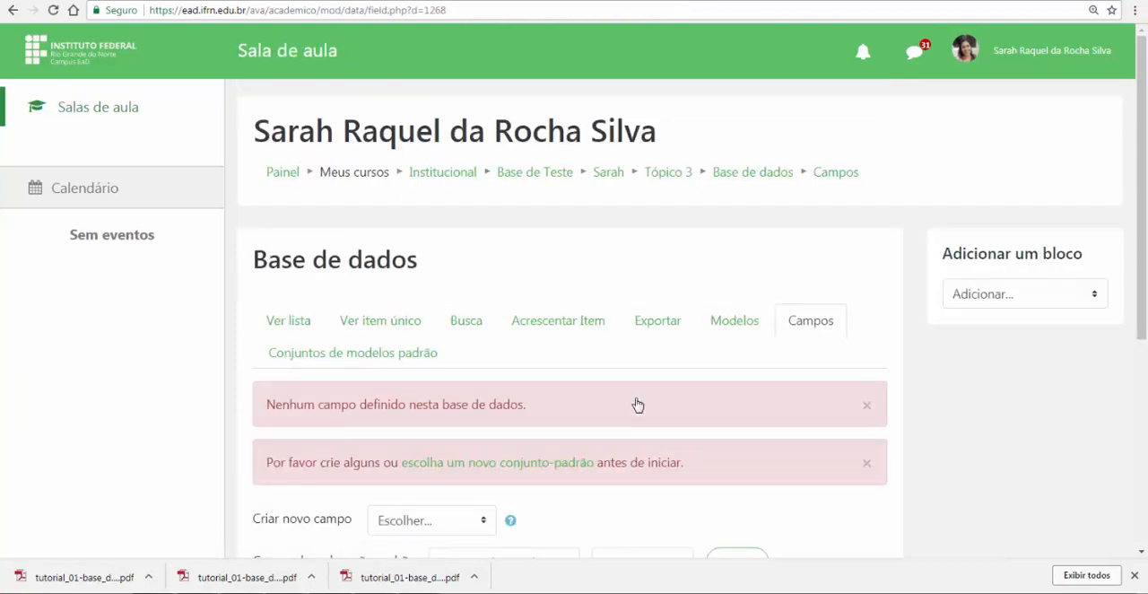
# Read the notice about database fields and recheck the required fields in the Módulo III assignment instructions
pyautogui.moveTo(267, 405); pyautogui.dragTo(552, 409)
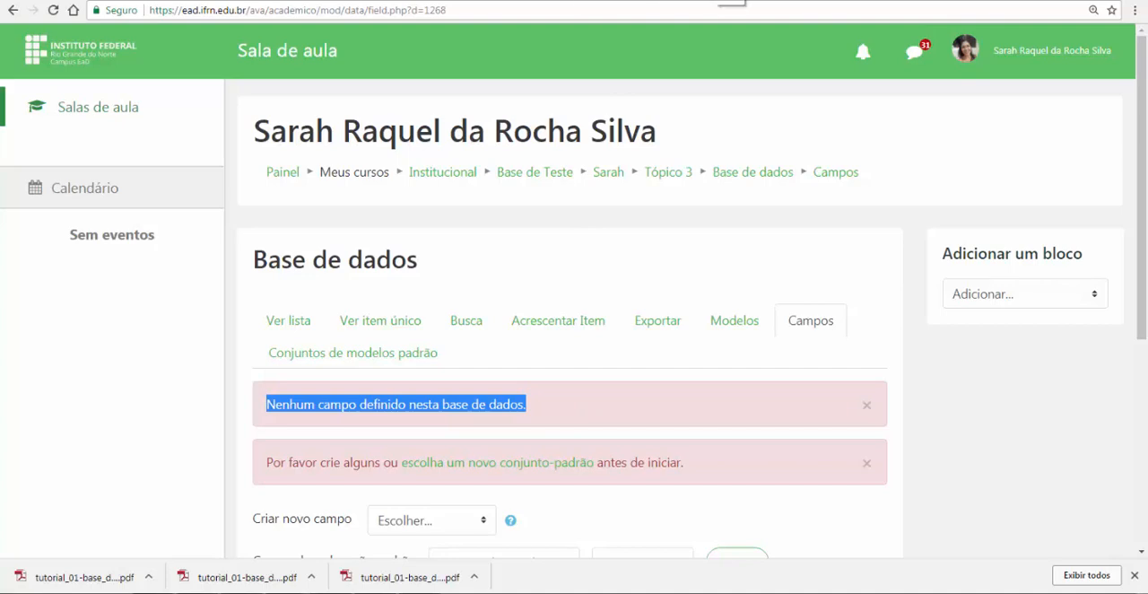
pyautogui.click(393, 0)
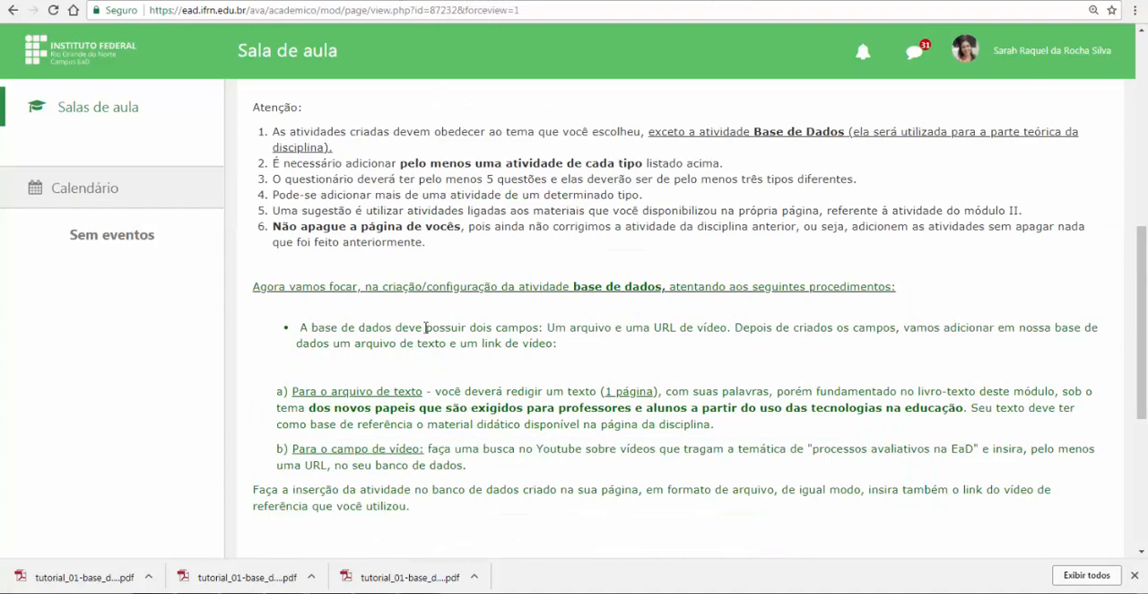
pyautogui.moveTo(426, 327); pyautogui.dragTo(727, 327)
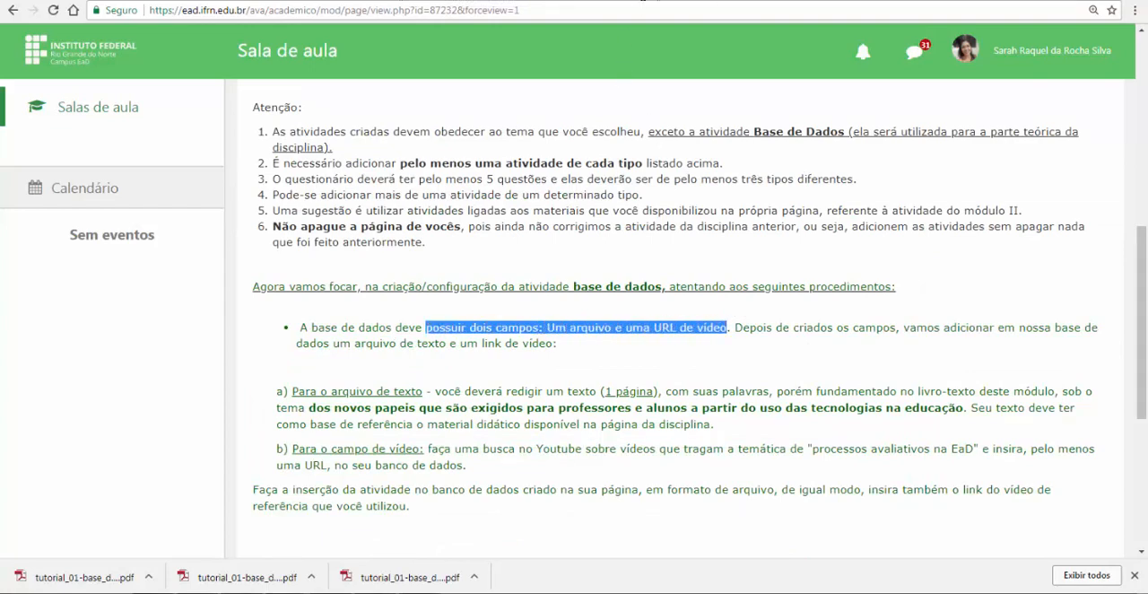
# Return to the "Base de dados" field settings and start creating a new field of type Arquivo
pyautogui.click(939, 1)
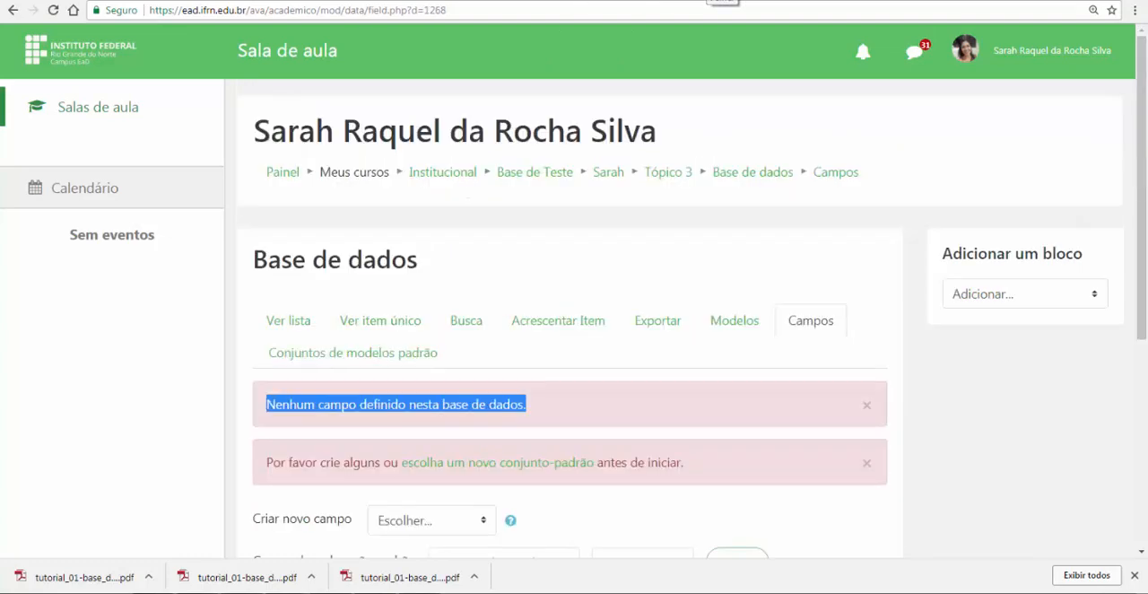
pyautogui.scroll(-2, 567, 304)
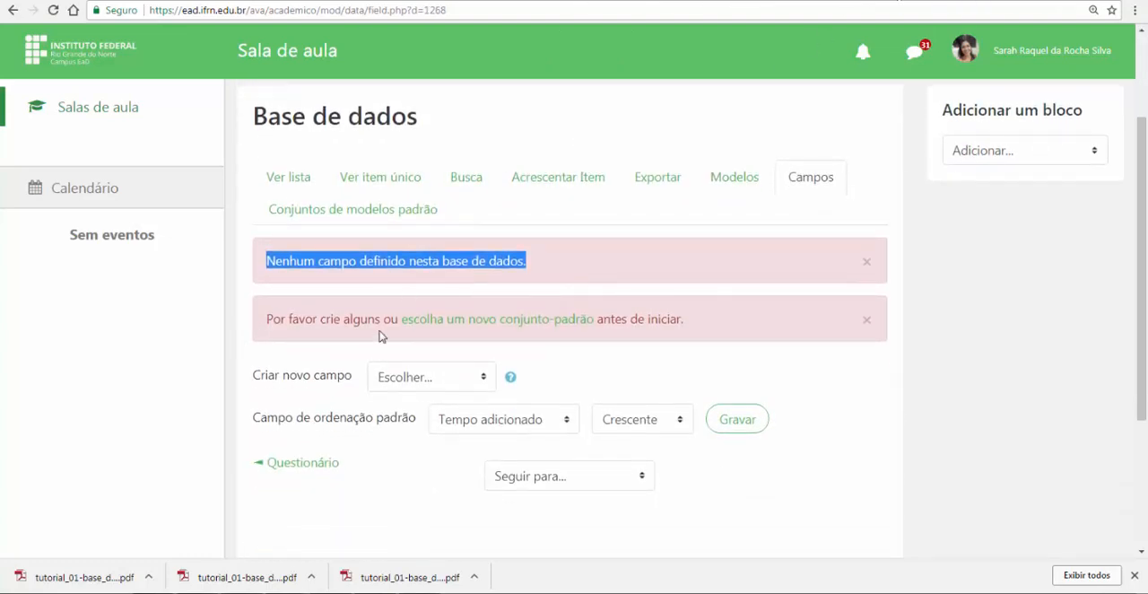
pyautogui.moveTo(257, 381); pyautogui.dragTo(468, 378)
pyautogui.click(472, 378)
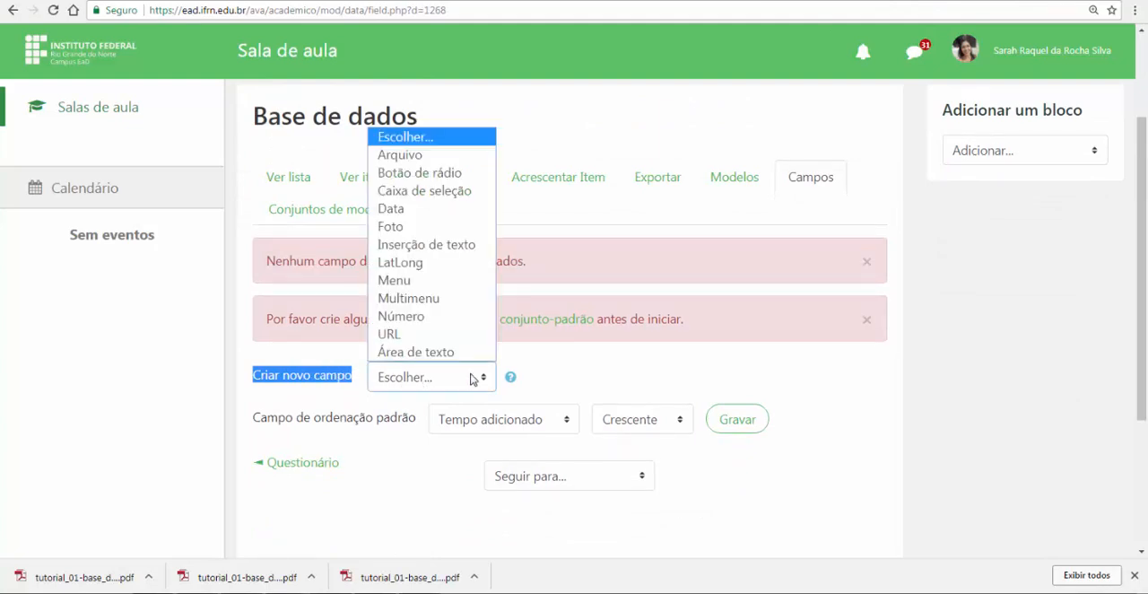
pyautogui.click(436, 156)
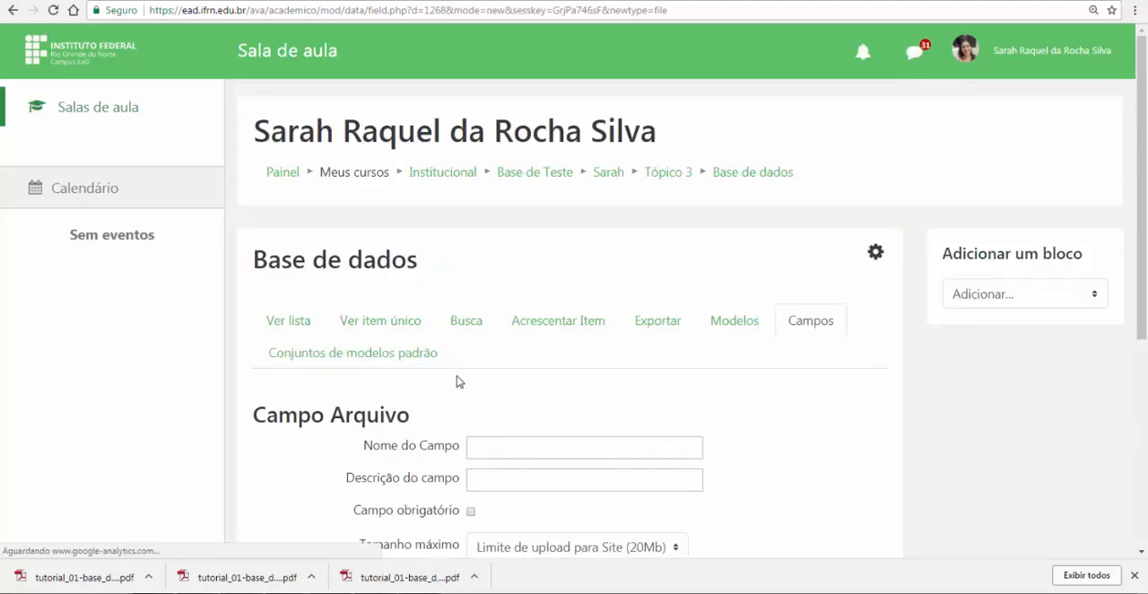
# Name the file field "novos papeis que são exigidos para professores e alunos a partir do uso das tecnologias na educação", copied from the assignment instructions
pyautogui.click(484, 450)
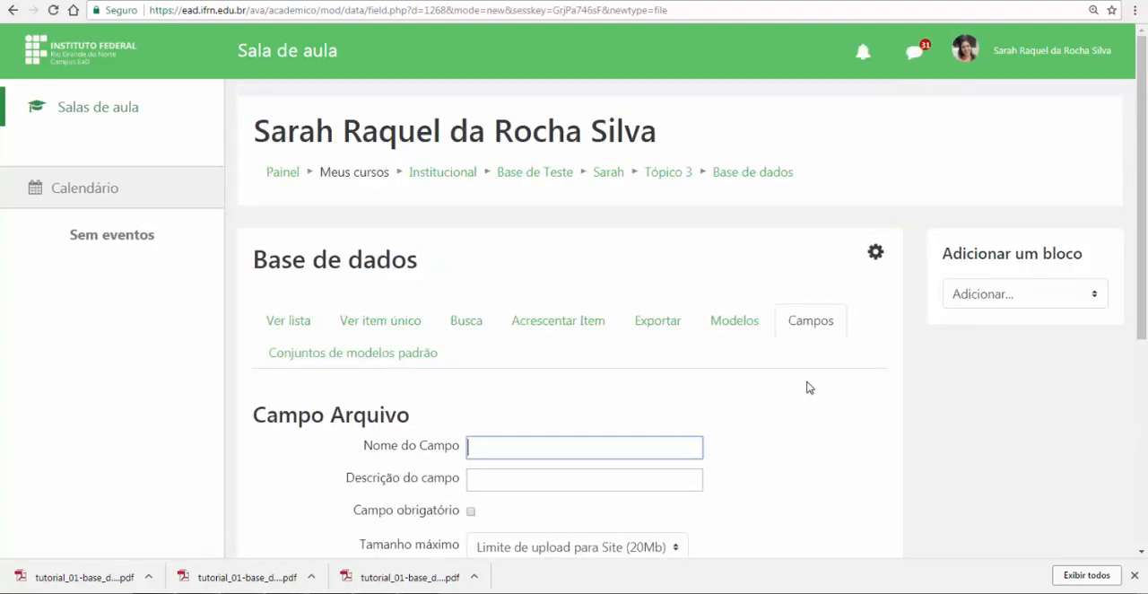
pyautogui.moveTo(335, 407); pyautogui.dragTo(688, 408)
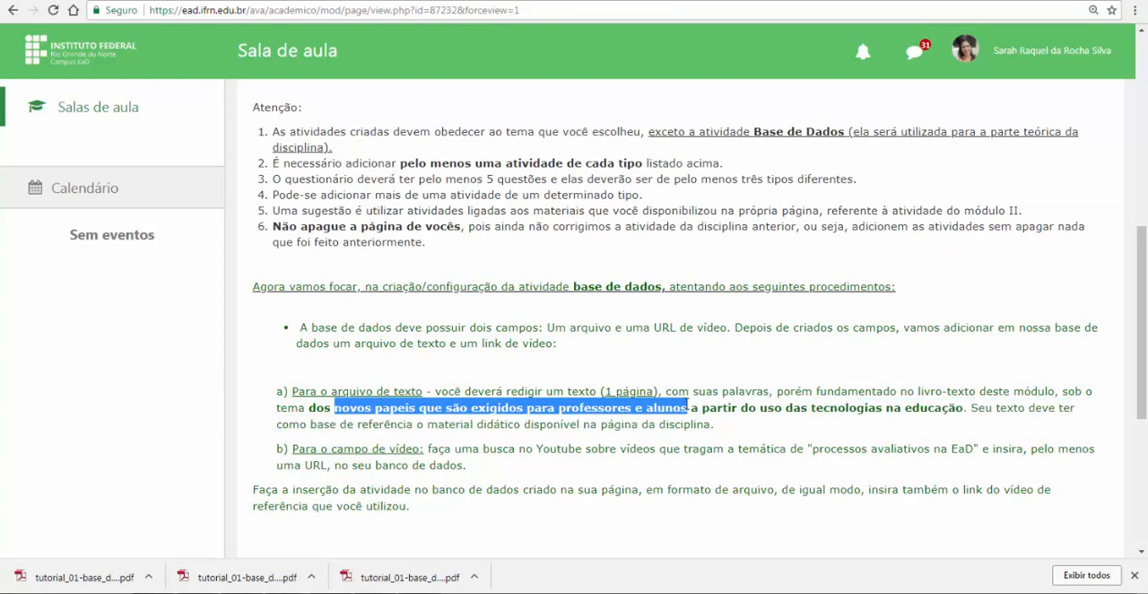
pyautogui.moveTo(825, 403); pyautogui.dragTo(964, 407)
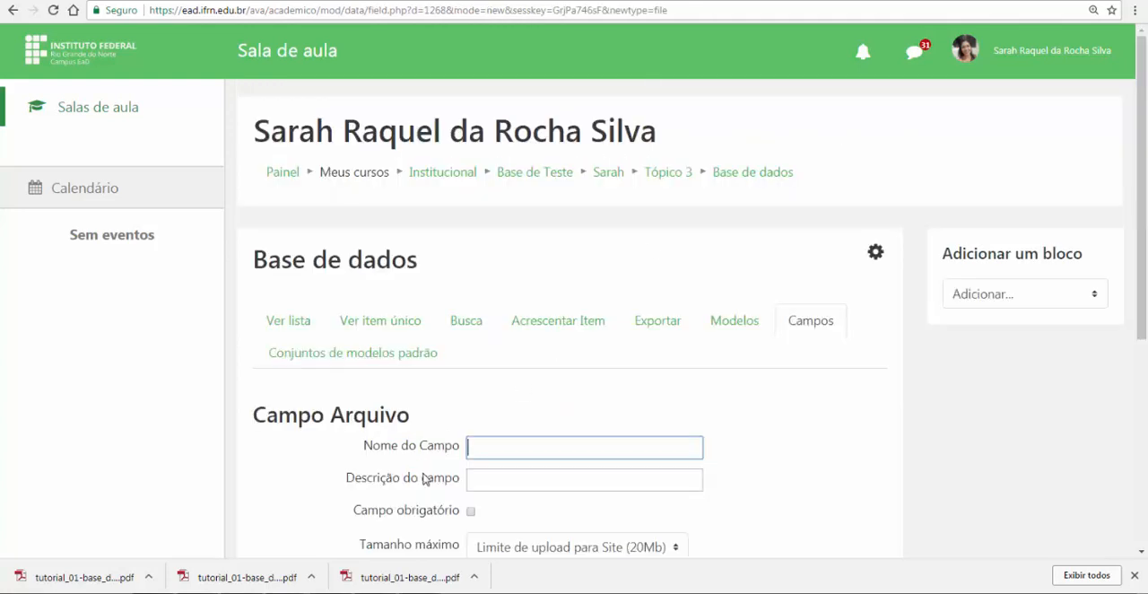
pyautogui.hotkey('ctrl', 'v')
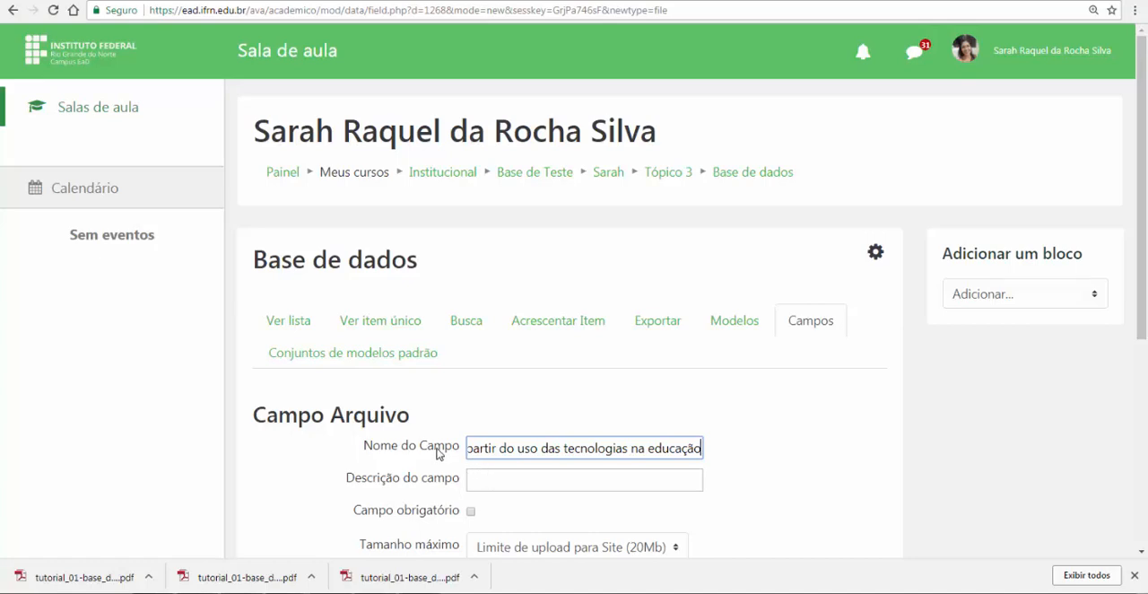
# Describe the file field as "papeis exigidos", make it mandatory, and add it to the database
pyautogui.scroll(-3, 438, 452)
pyautogui.click(477, 338)
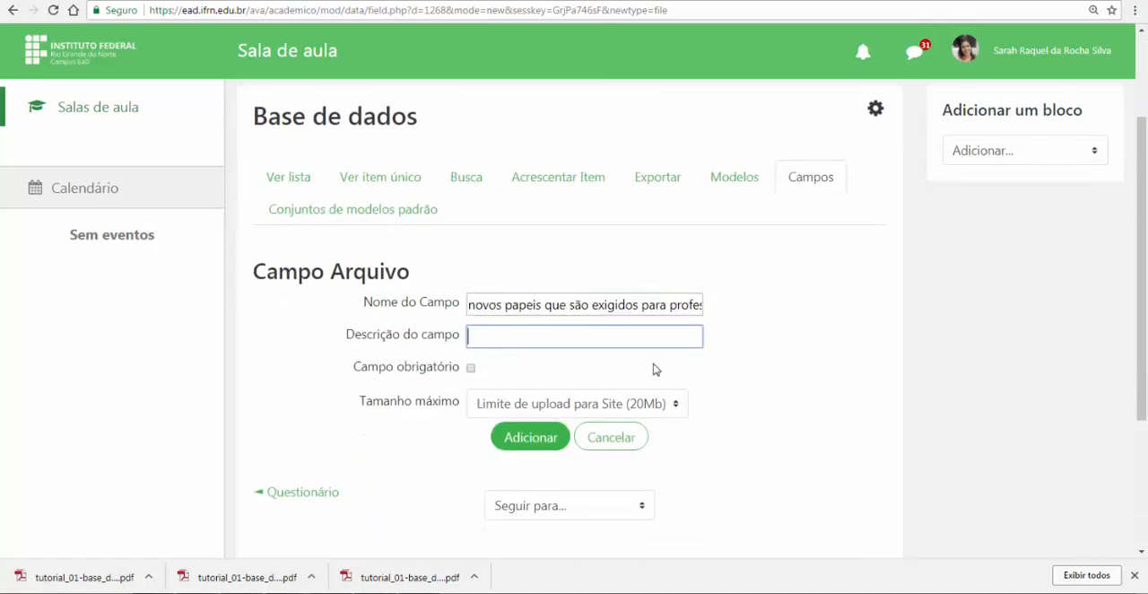
pyautogui.write('papeis de')
pyautogui.write('e')
pyautogui.write('xigidos')
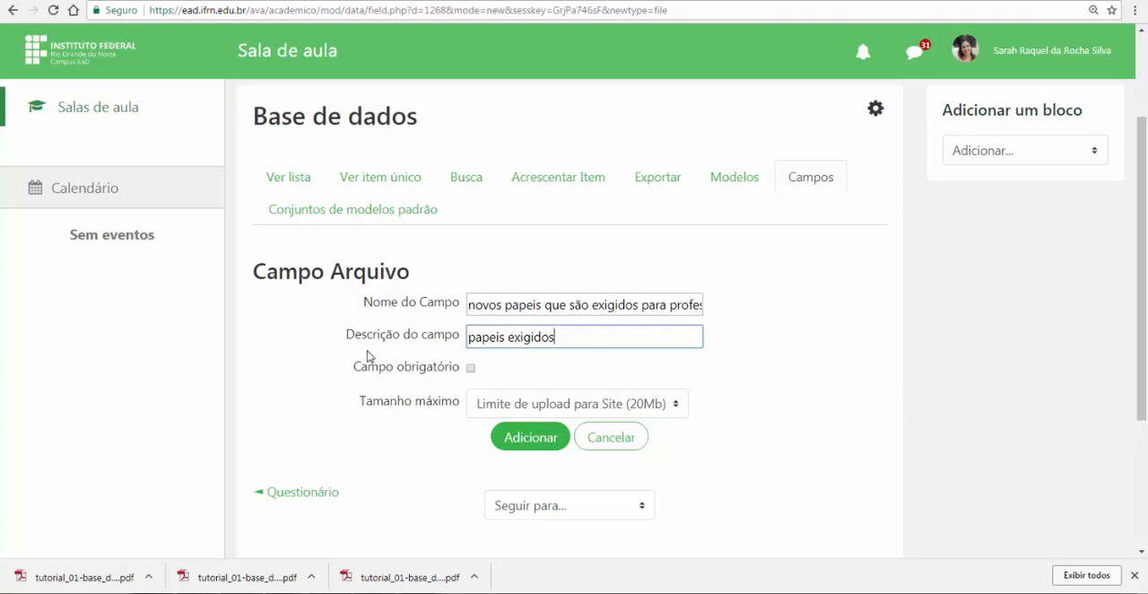
pyautogui.scroll(-2, 547, 351)
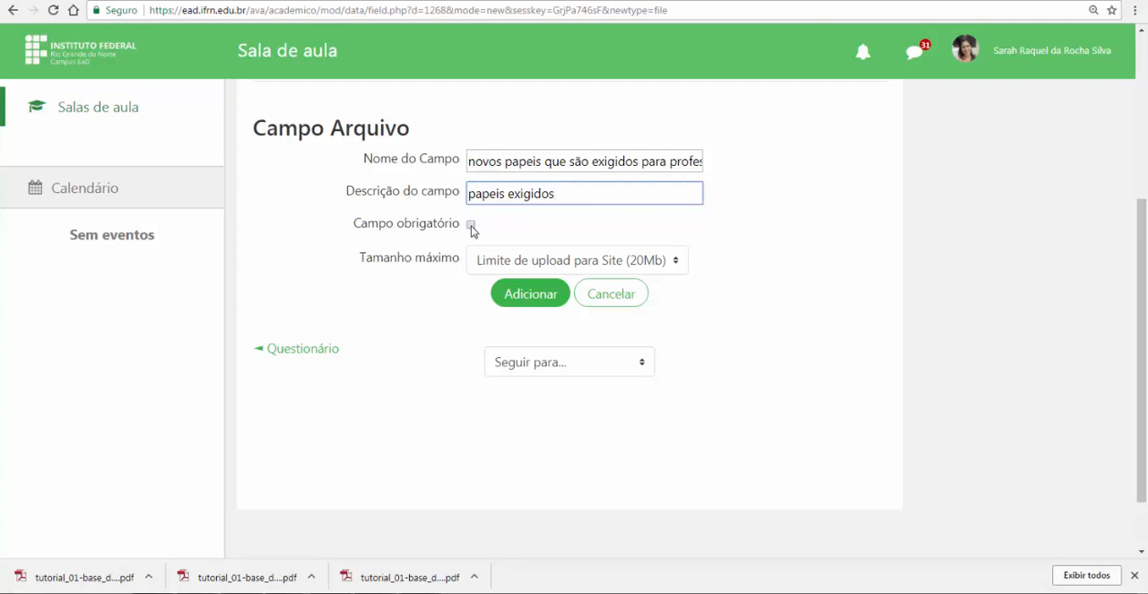
pyautogui.click(472, 226)
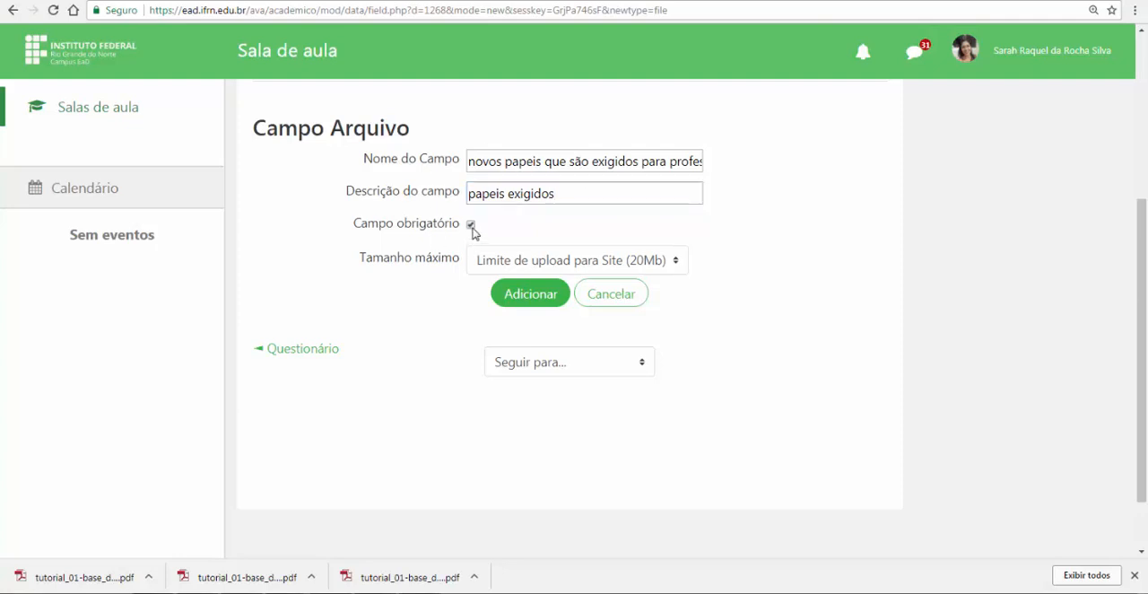
pyautogui.click(518, 294)
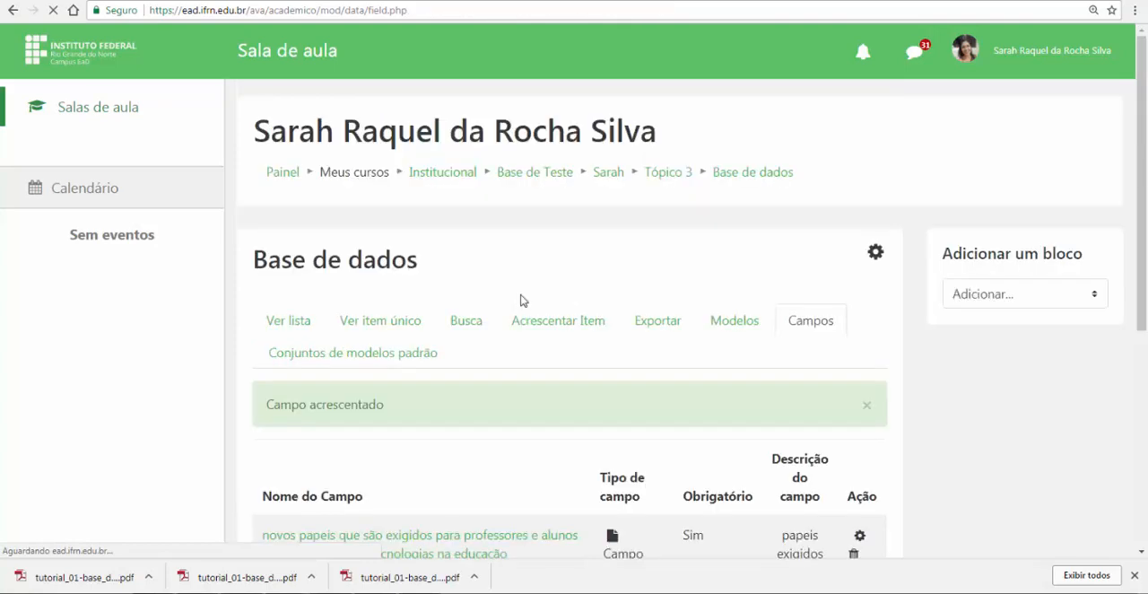
# Create a new field of type URL and name it "processos avaliativos na EaD", copied from the assignment instructions
pyautogui.scroll(-3, 449, 389)
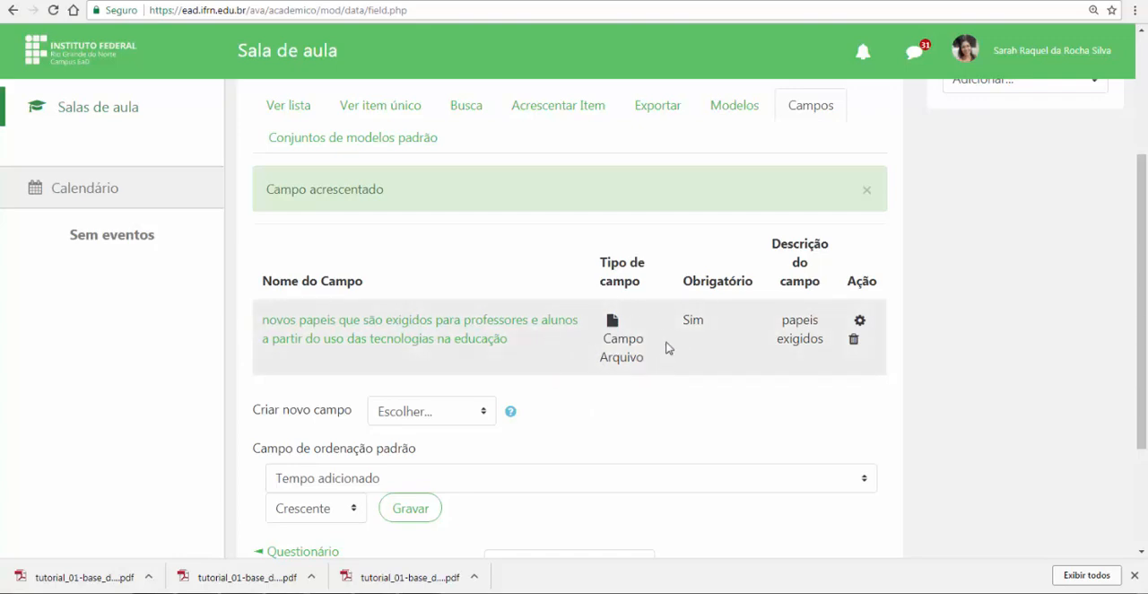
pyautogui.scroll(-1, 415, 328)
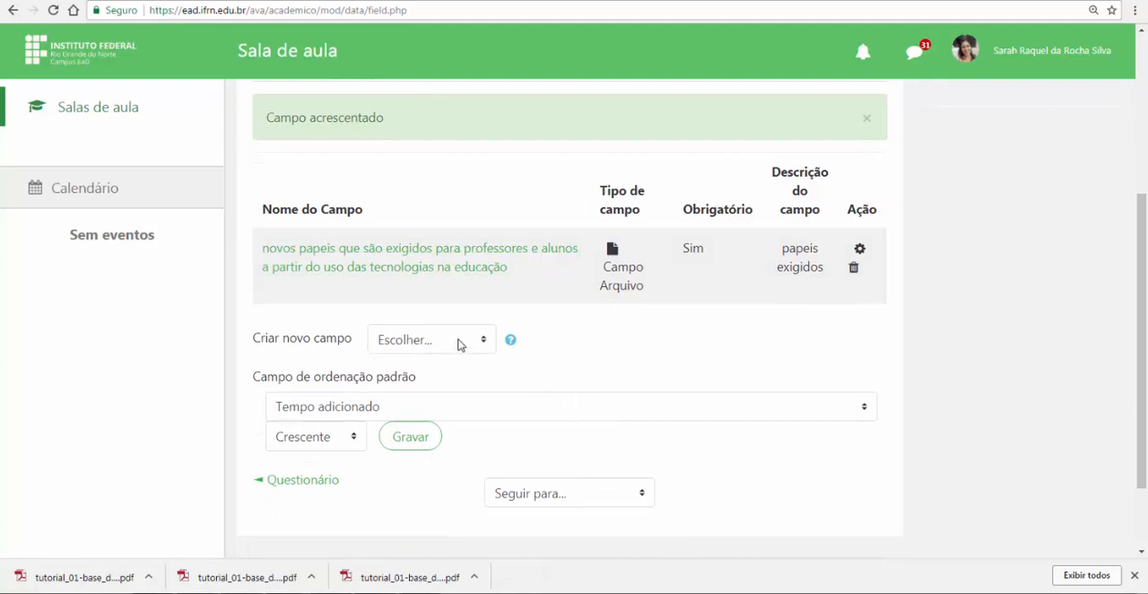
pyautogui.click(459, 345)
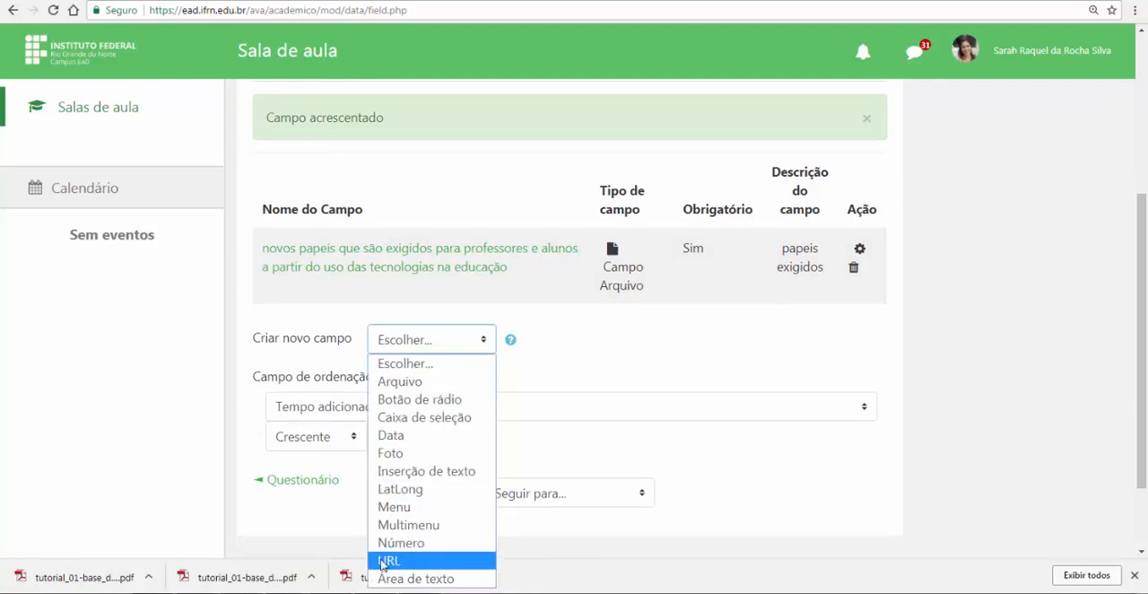
pyautogui.click(407, 563)
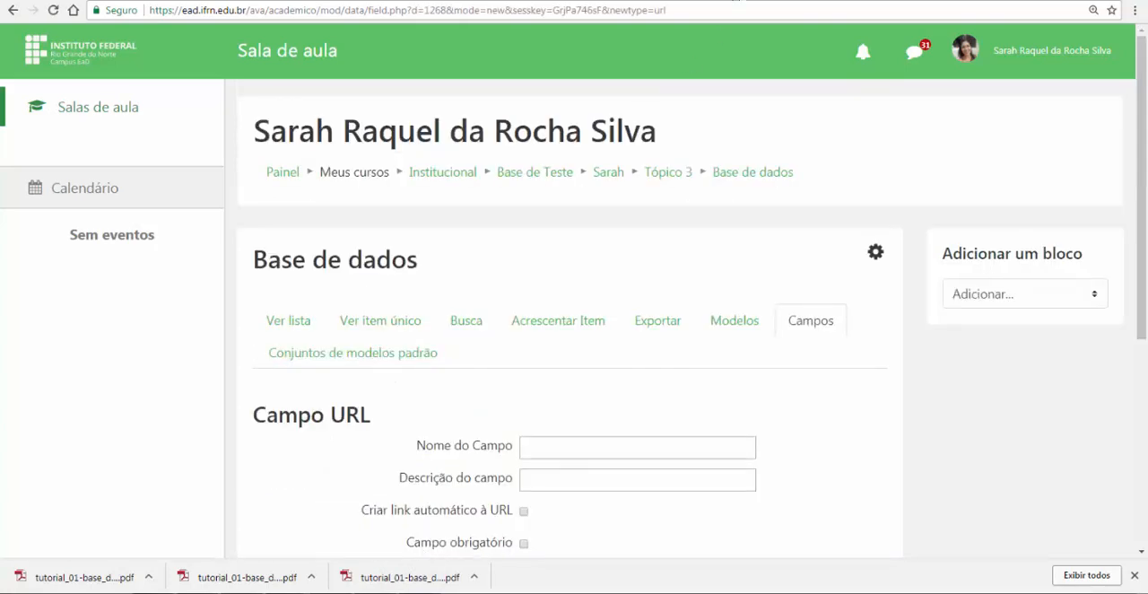
pyautogui.hotkey('ctrl', 'Tab')
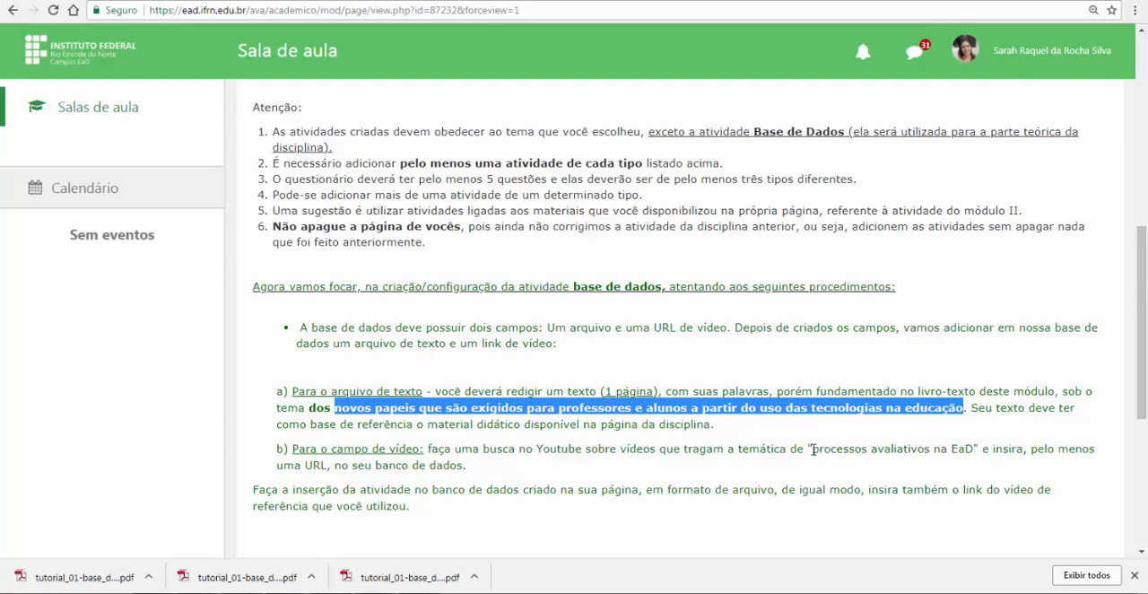
pyautogui.moveTo(812, 450); pyautogui.dragTo(973, 448)
pyautogui.hotkey('ctrl', 'c')
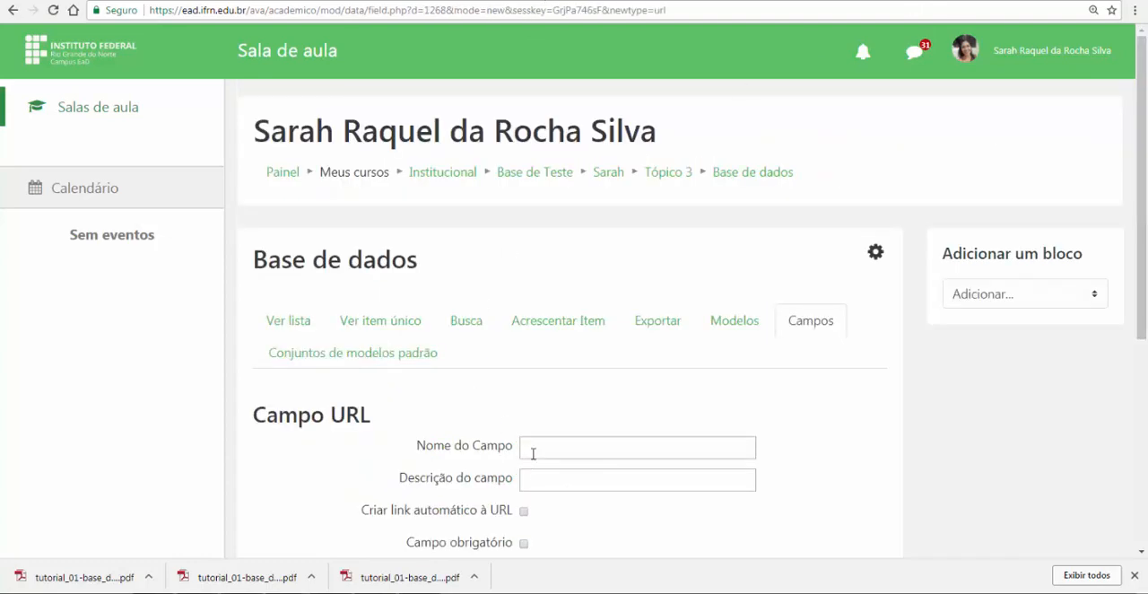
pyautogui.click(533, 453)
pyautogui.hotkey('ctrl', 'v')
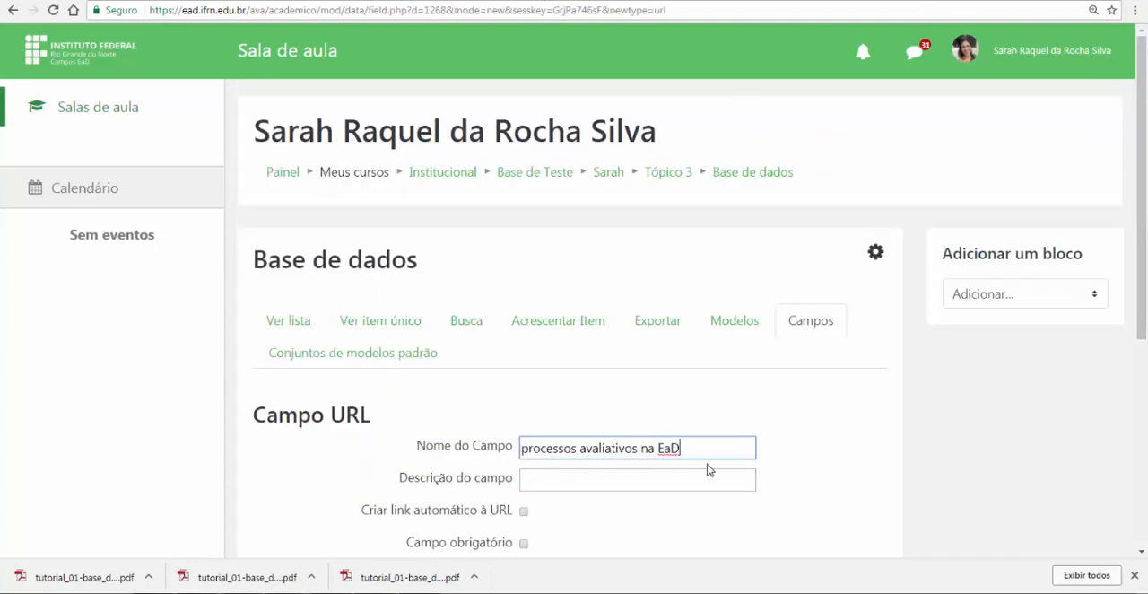
# Describe the URL field as "vídeo", enable automatic linking of the URL, and add the field to the database
pyautogui.click(561, 481)
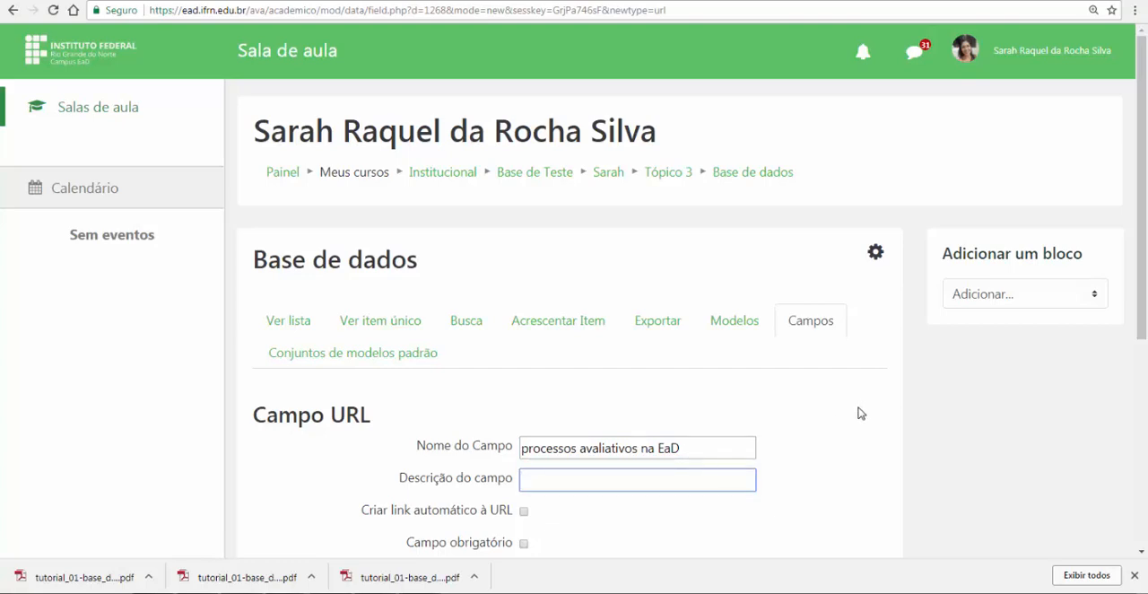
pyautogui.write('vídeo')
pyautogui.scroll(-2, 815, 443)
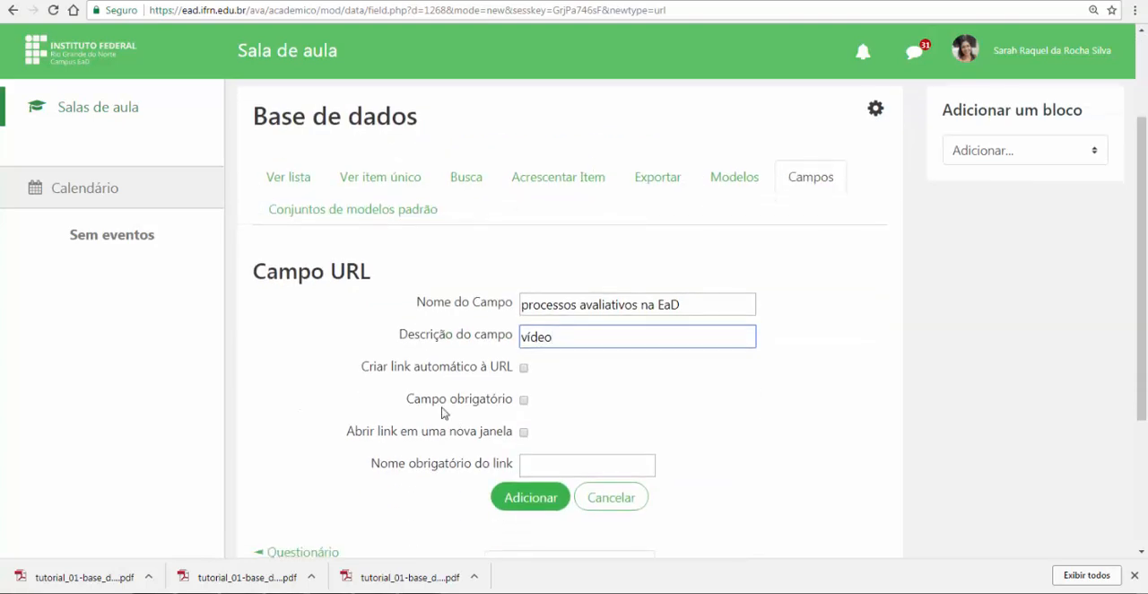
pyautogui.click(524, 369)
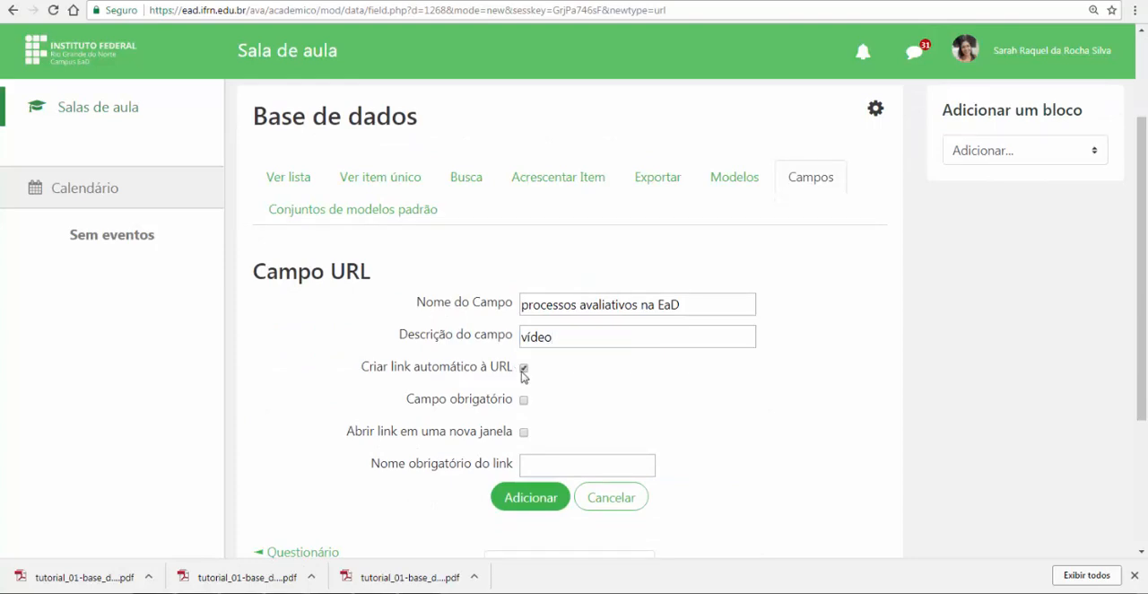
pyautogui.scroll(-1, 612, 386)
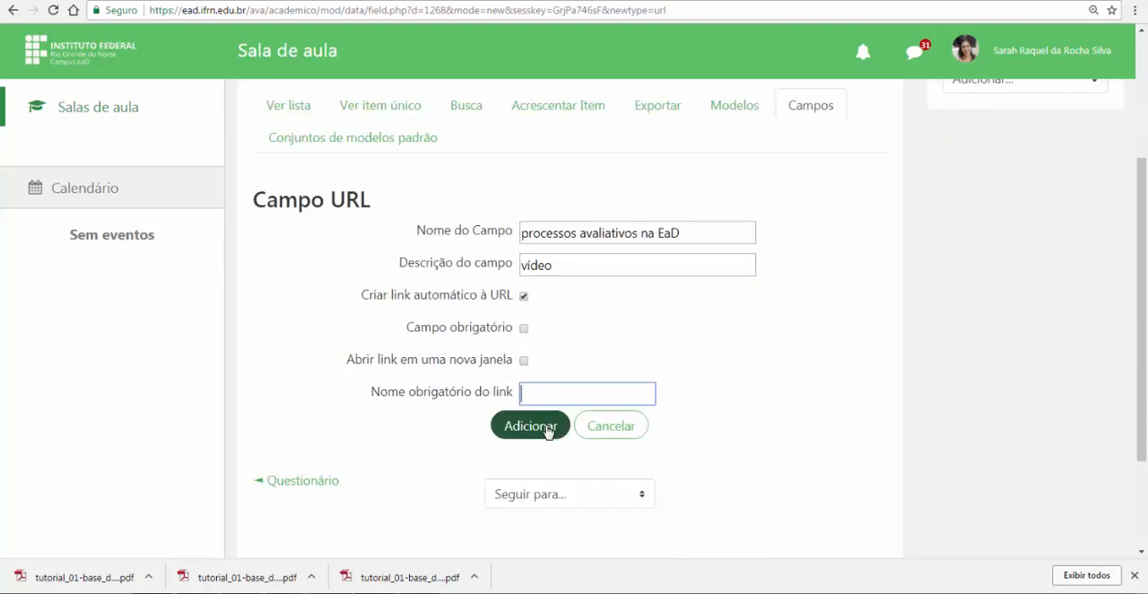
pyautogui.click(541, 430)
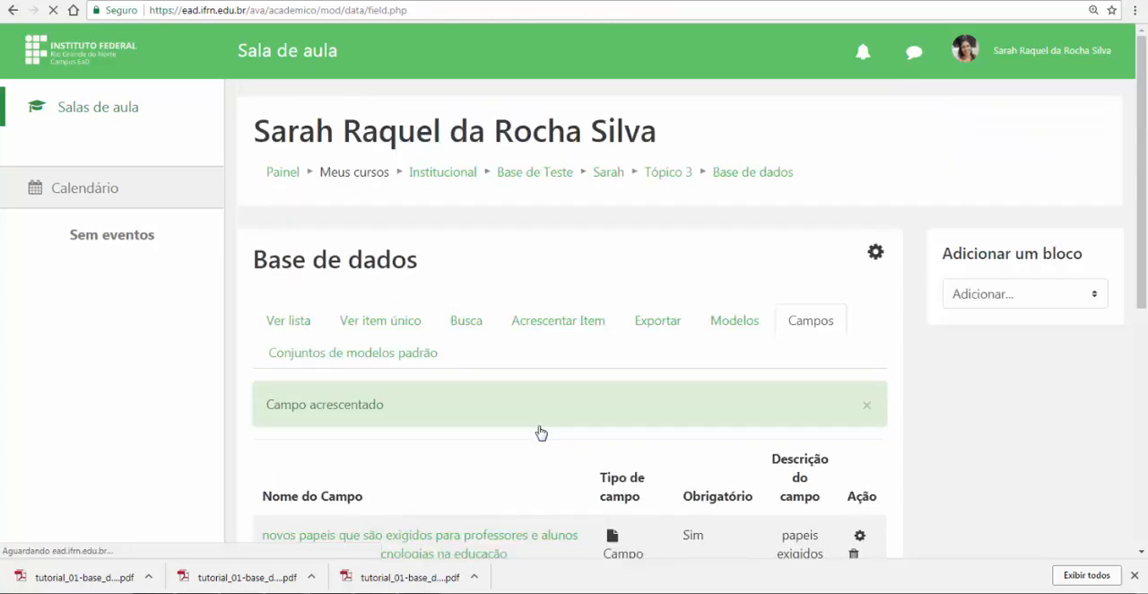
# Check the database's field list against the assignment's requirement for a file and a video URL
pyautogui.scroll(-2, 504, 390)
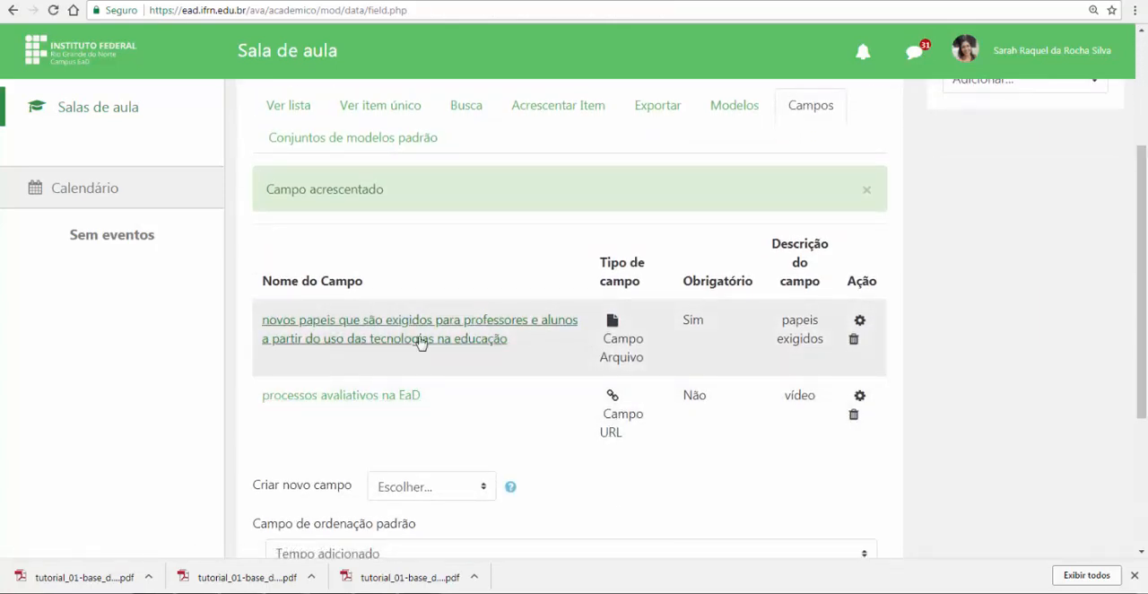
pyautogui.click(383, 0)
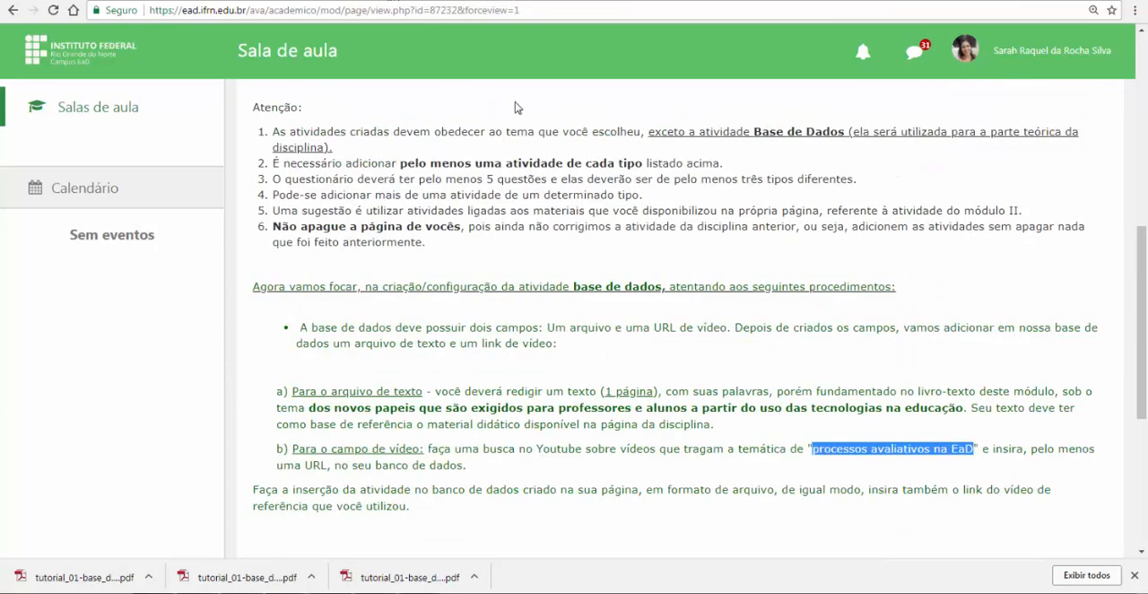
pyautogui.moveTo(567, 325); pyautogui.dragTo(868, 329)
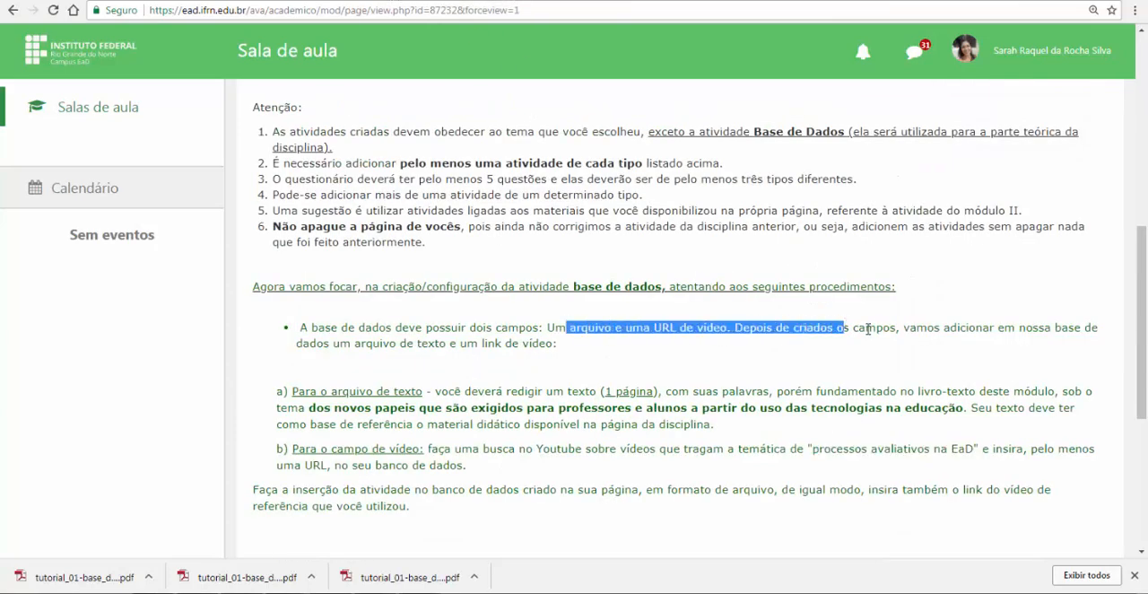
pyautogui.click(733, 0)
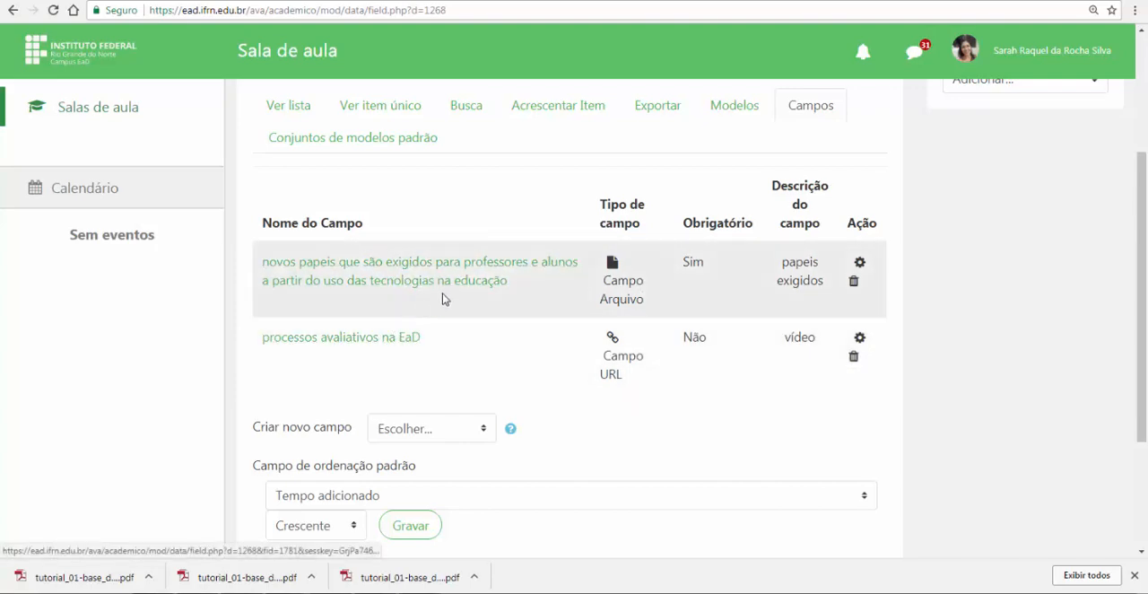
# Open the database's "Modelo de item único" template and save it with its default layout
pyautogui.click(731, 109)
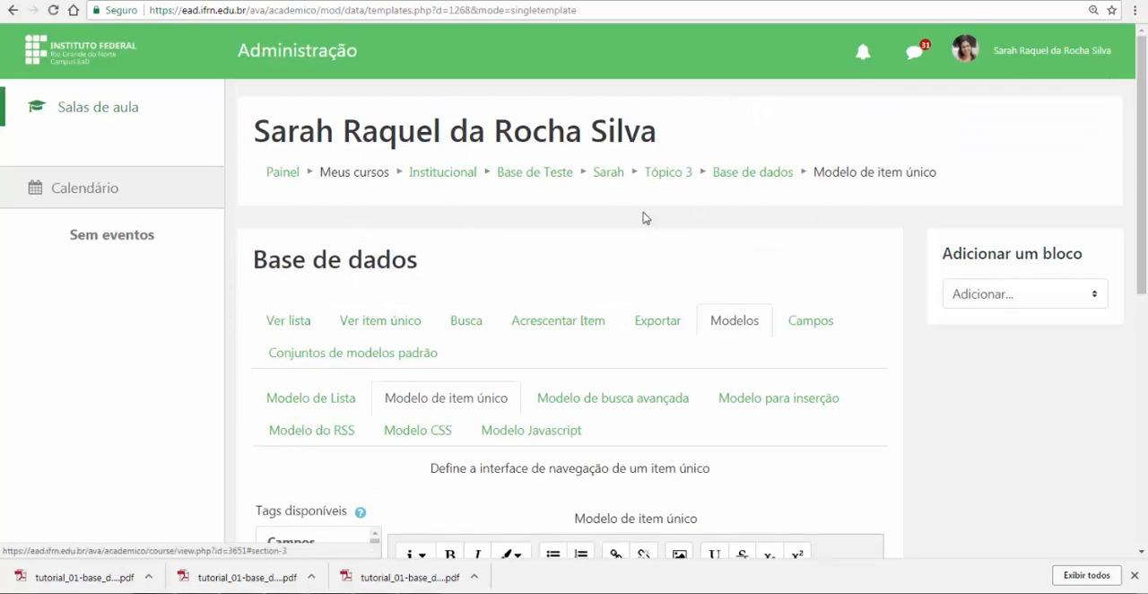
pyautogui.scroll(-3, 604, 284)
pyautogui.scroll(-5, 375, 283)
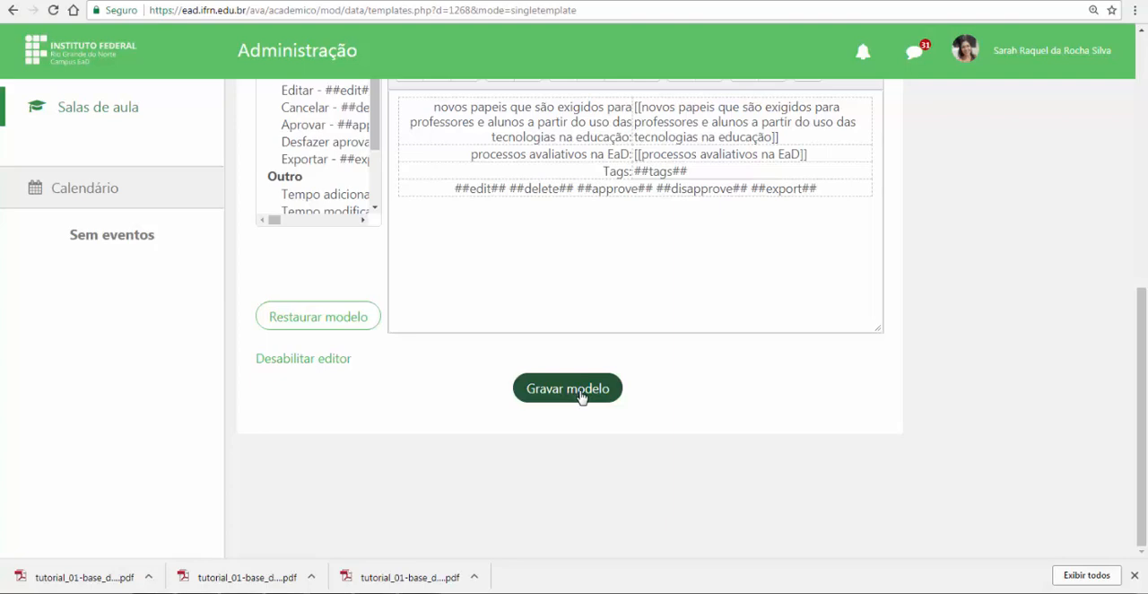
pyautogui.click(567, 396)
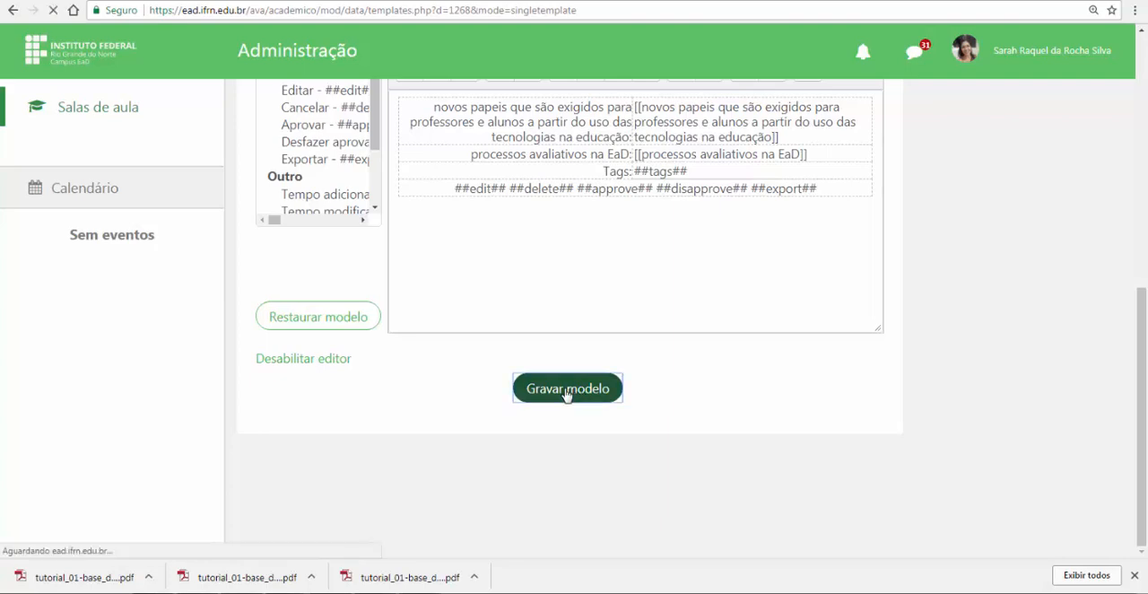
# Leave the database templates and go back to Tópico 3 of the course
pyautogui.scroll(-1, 628, 305)
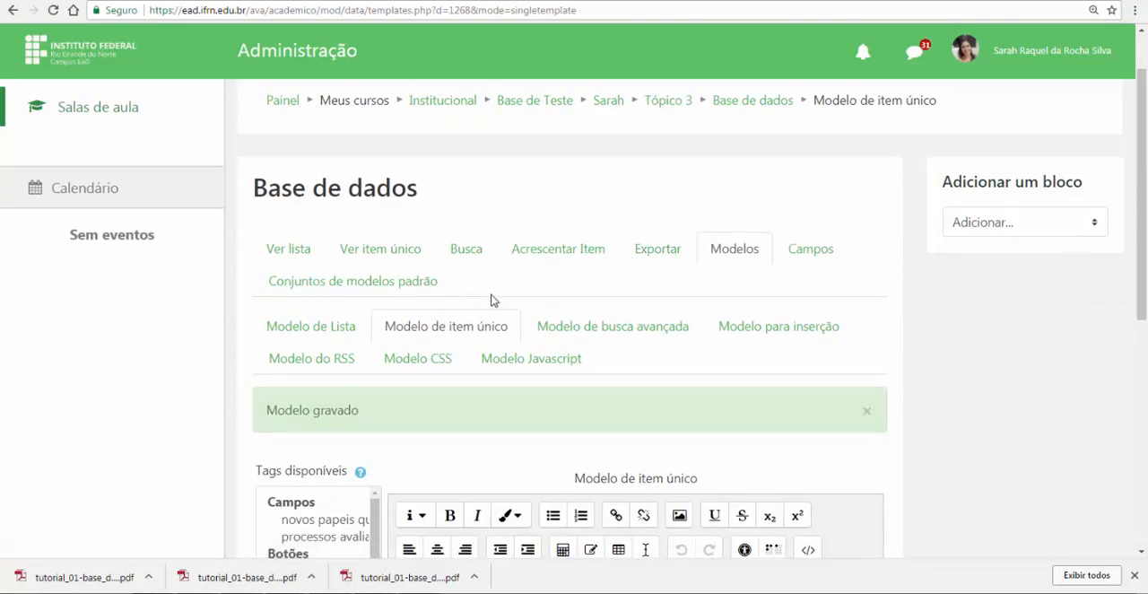
pyautogui.scroll(1, 491, 300)
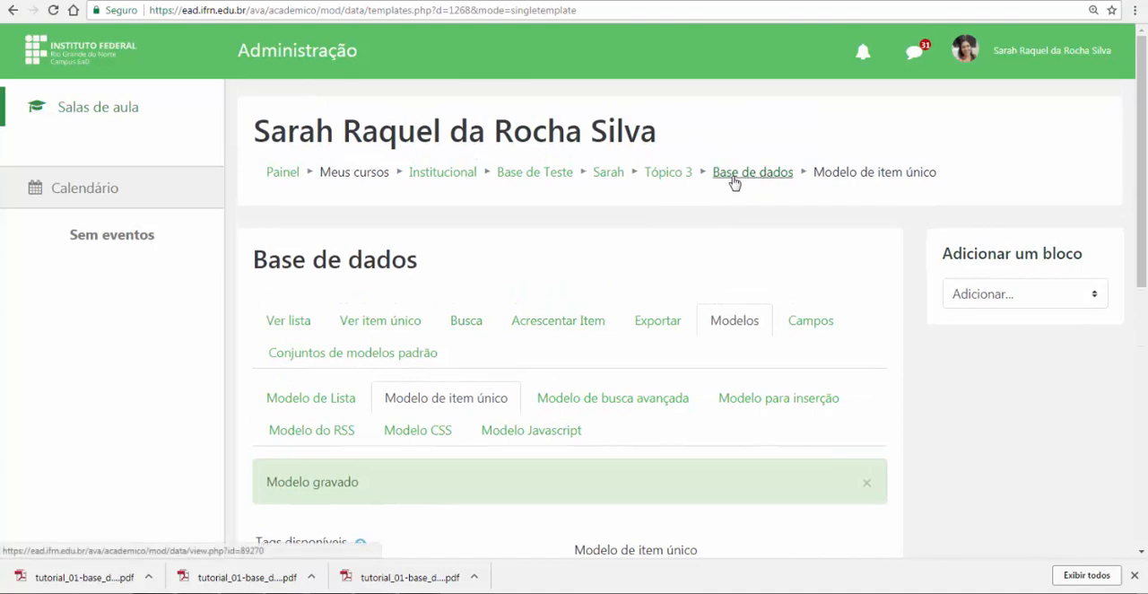
pyautogui.click(675, 174)
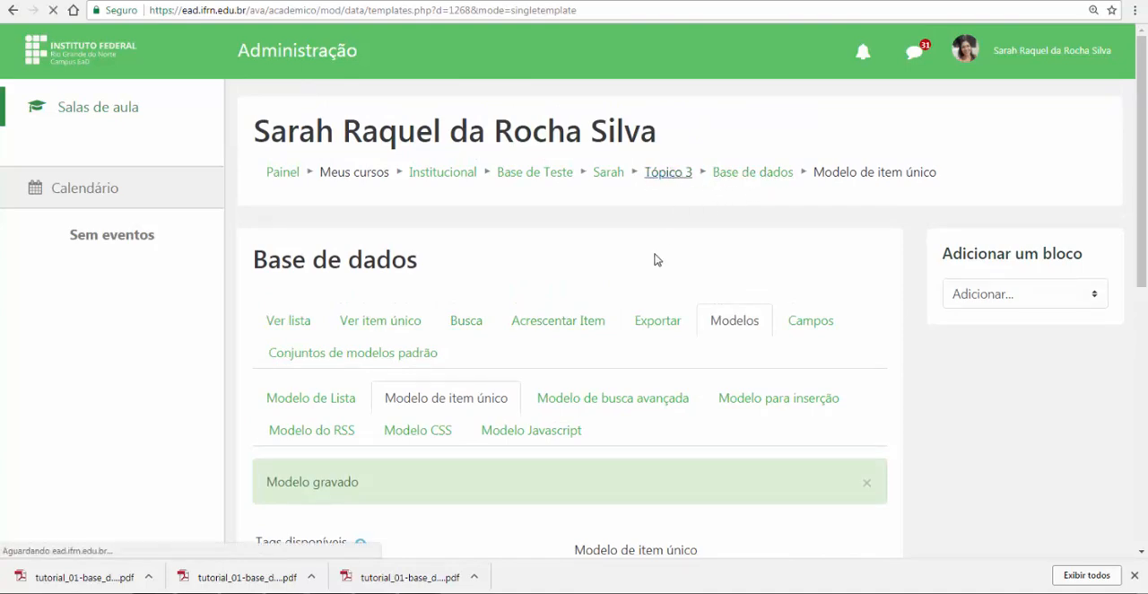
# Open the "Base de dados" activity in Tópico 3 and review its list of entries
pyautogui.scroll(3, 687, 304)
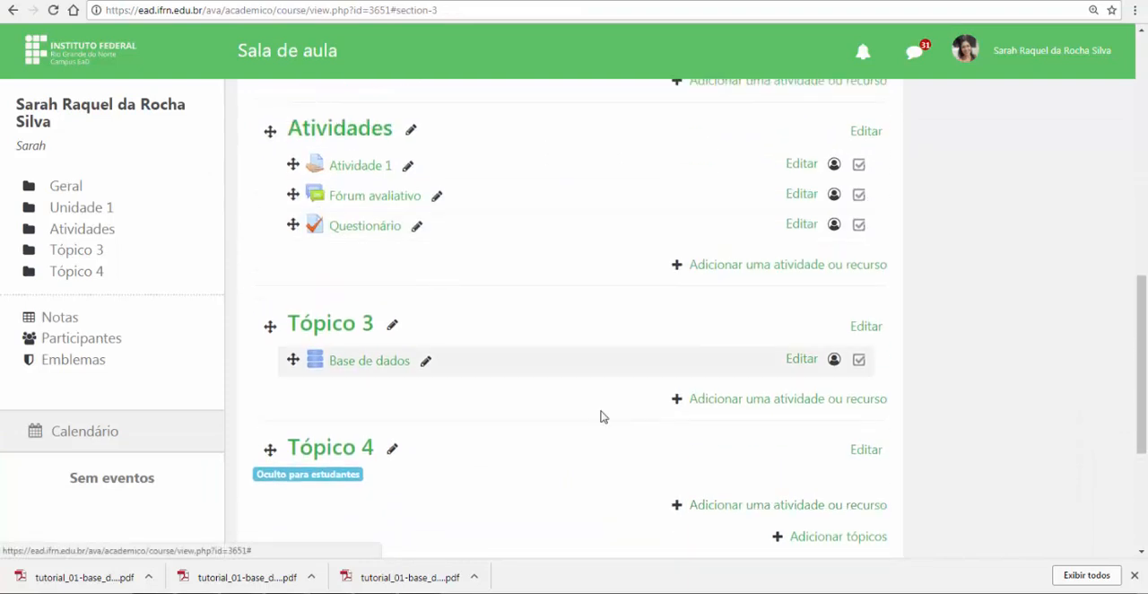
pyautogui.click(376, 364)
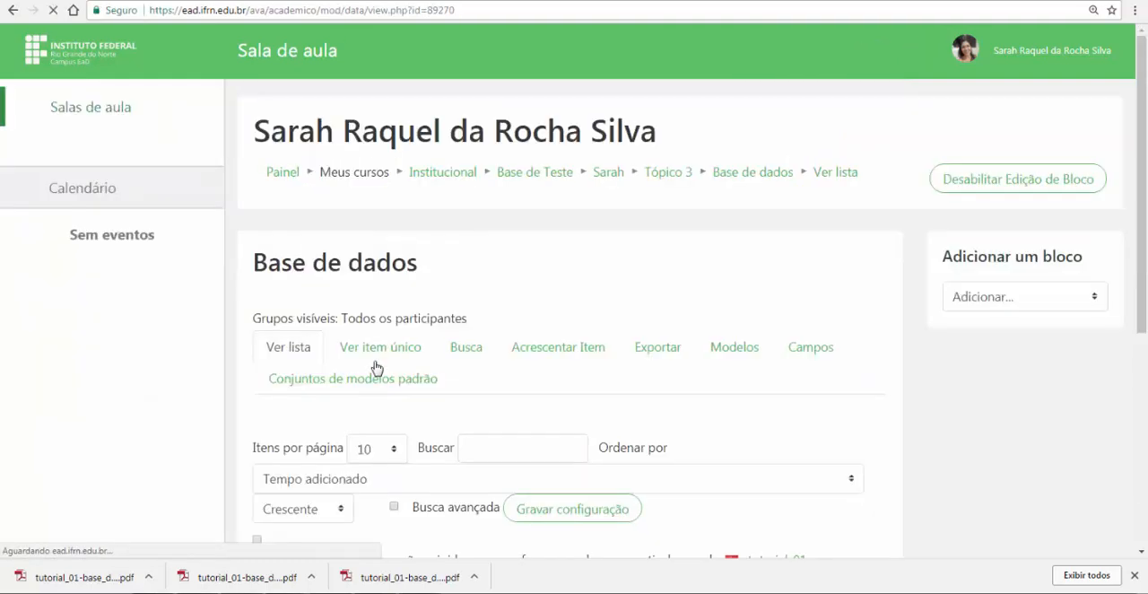
pyautogui.scroll(-1, 498, 345)
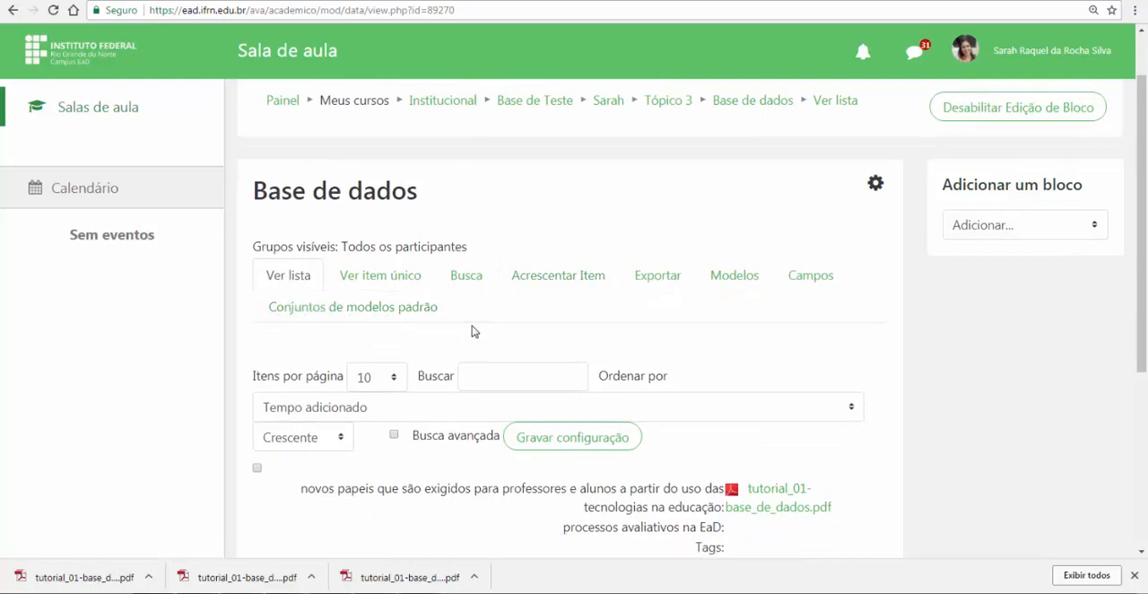
pyautogui.scroll(1, 473, 327)
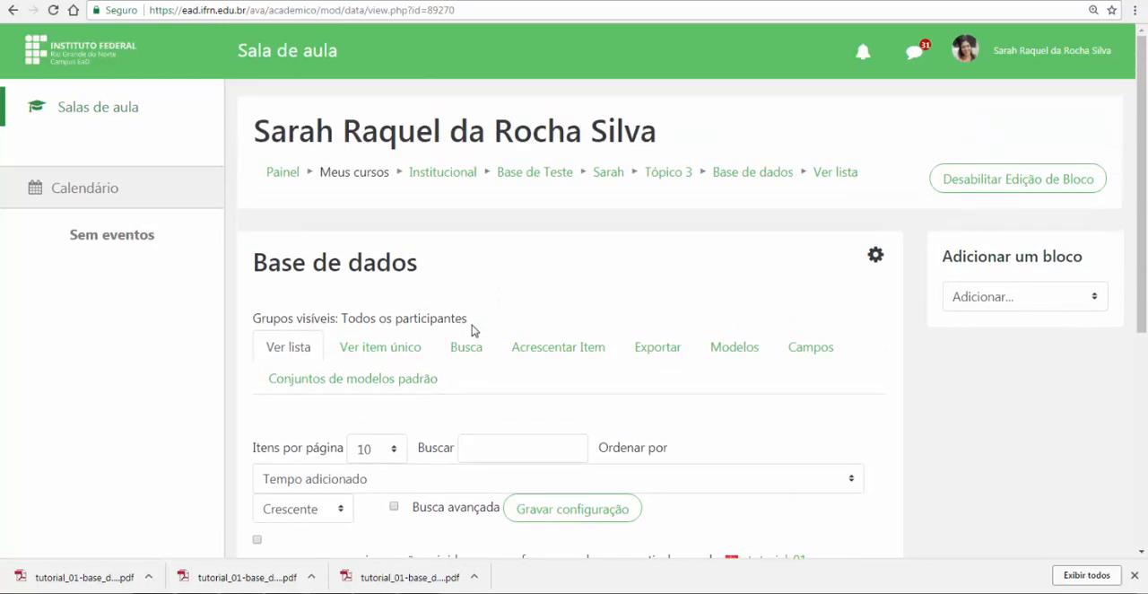
# Open the form for adding a new database item and examine its file upload area, URL and text fields, tags and save options
pyautogui.click(552, 355)
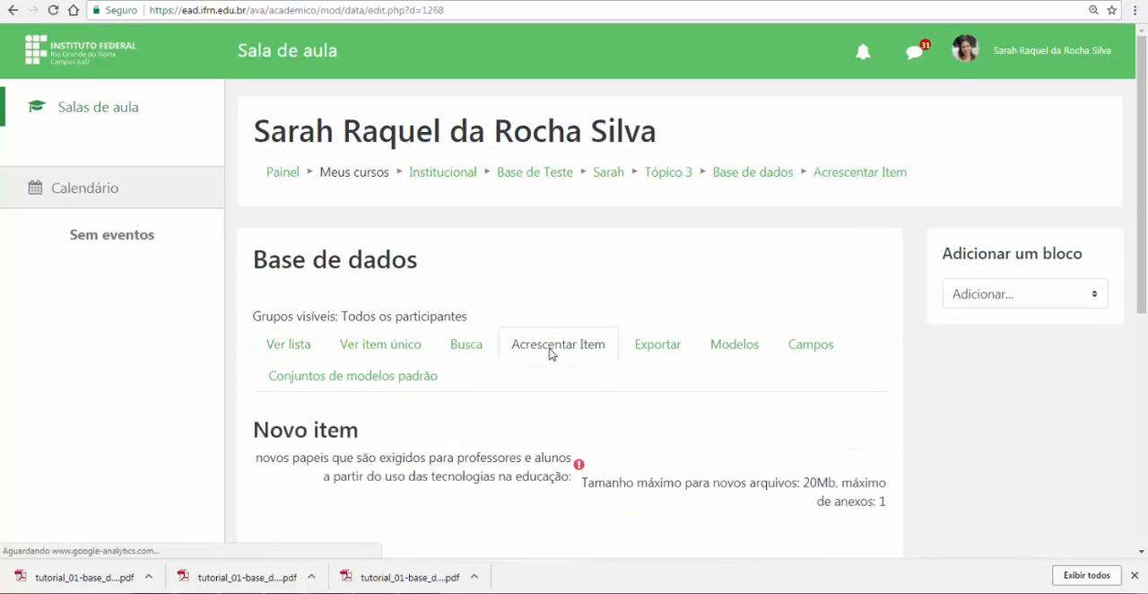
pyautogui.scroll(-3, 541, 361)
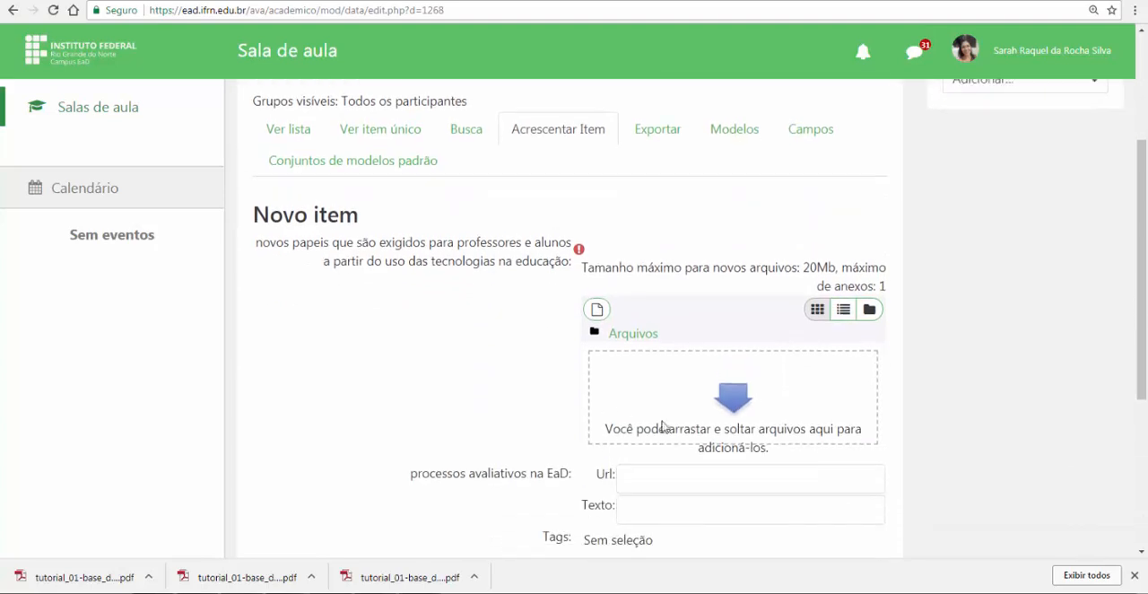
pyautogui.scroll(-1, 679, 359)
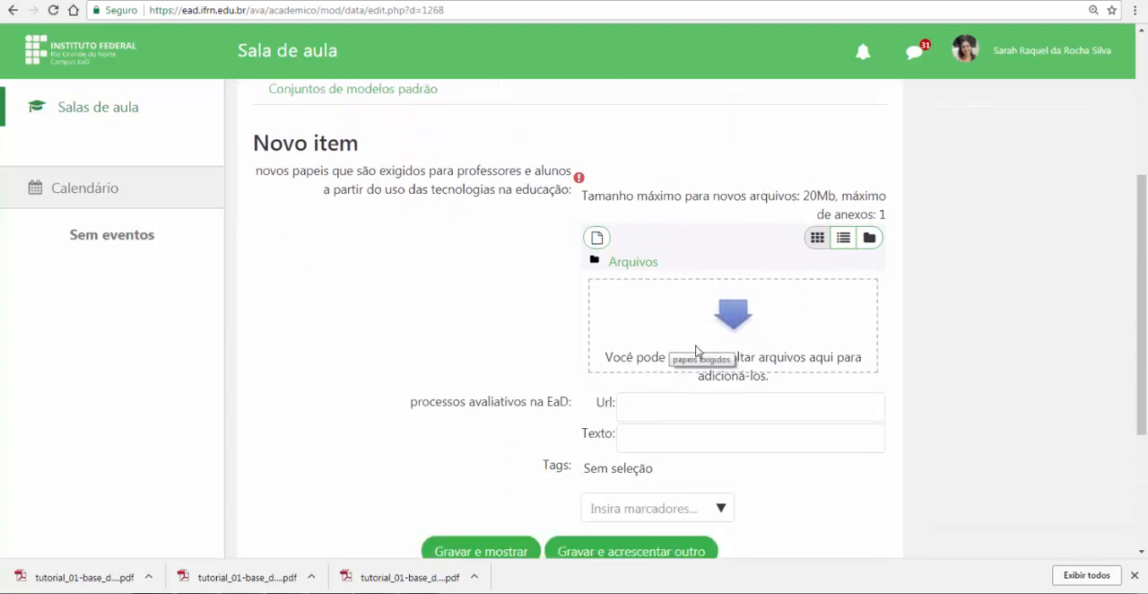
pyautogui.click(652, 406)
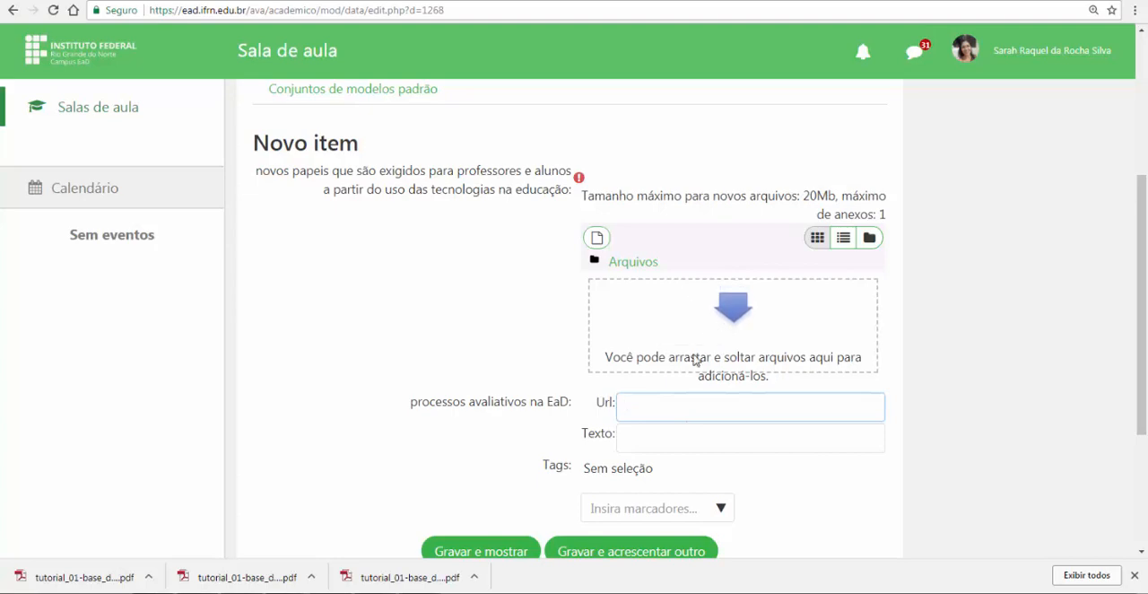
pyautogui.scroll(-2, 753, 387)
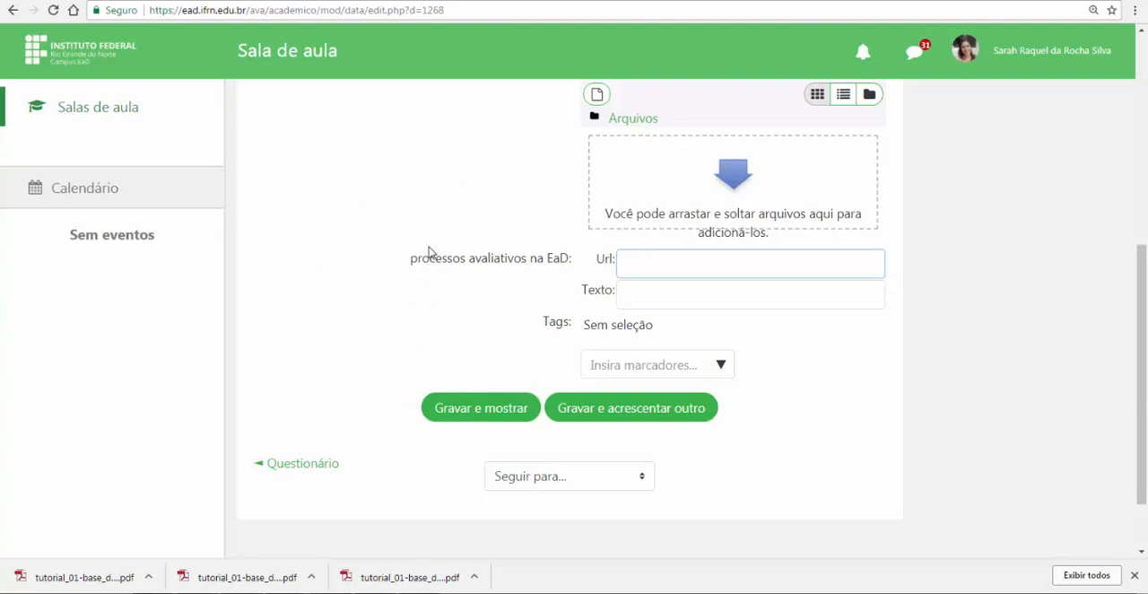
pyautogui.scroll(2, 504, 274)
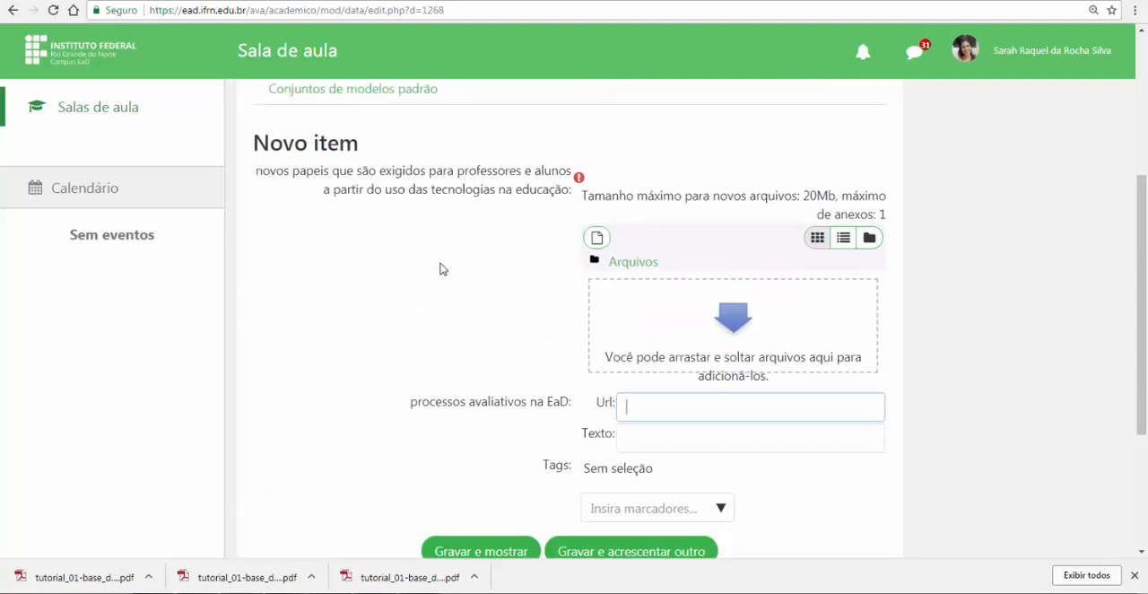